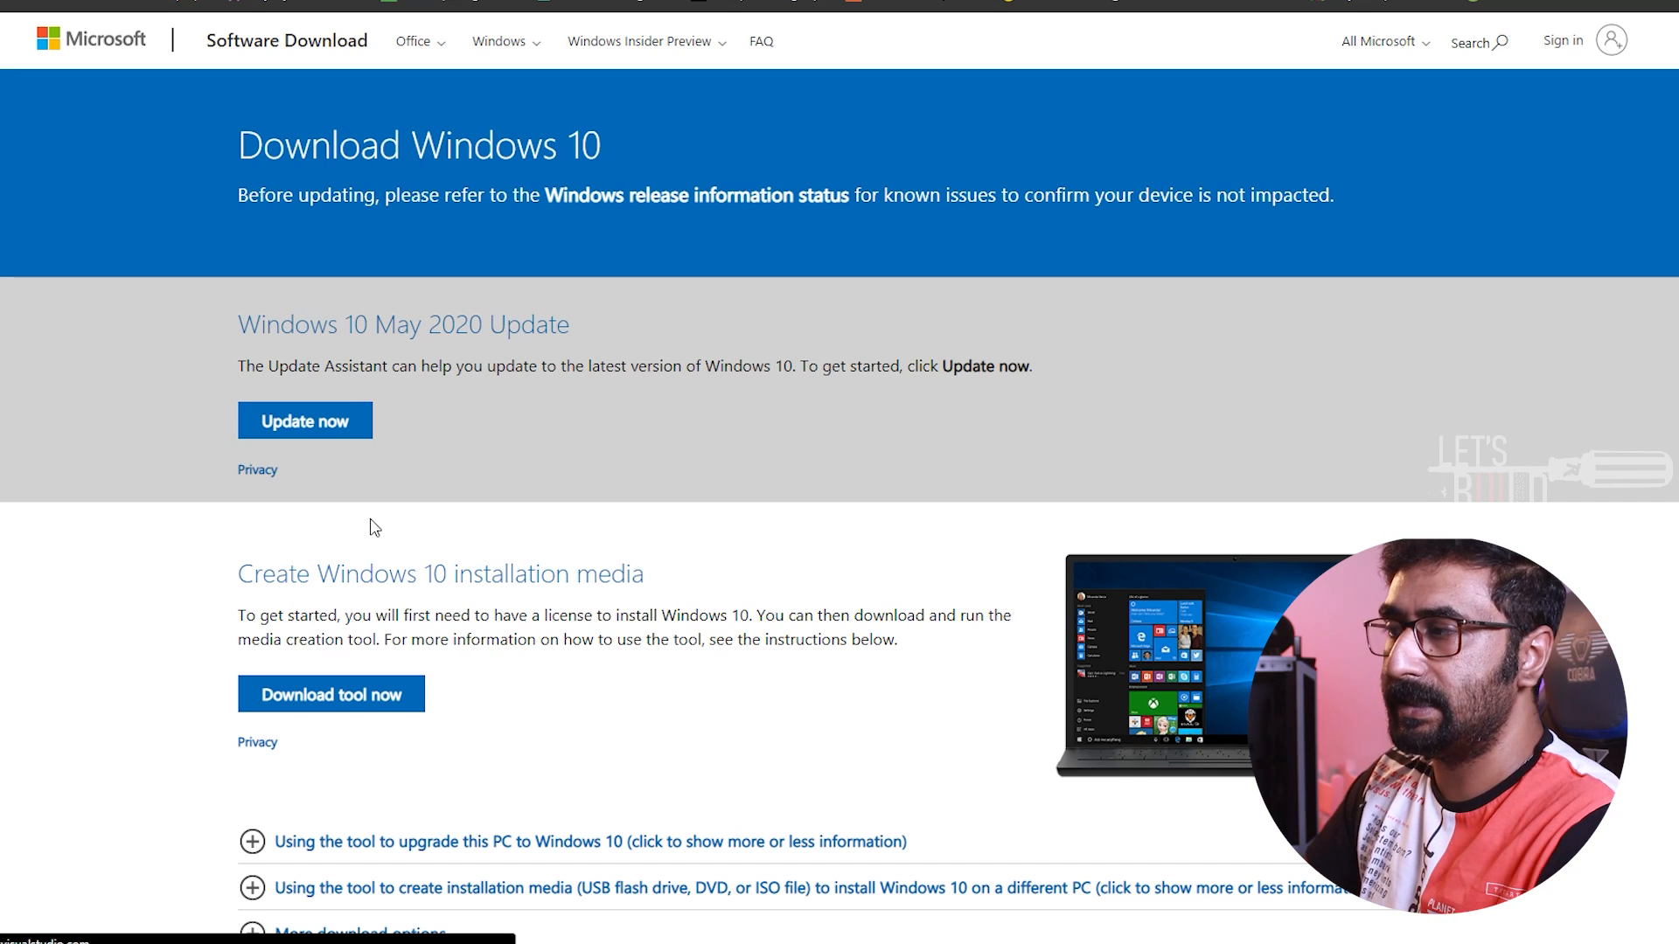
Examine the instructions on the Windows 10 download page for creating installation media for a different PC
scroll(374, 526, down, 1)
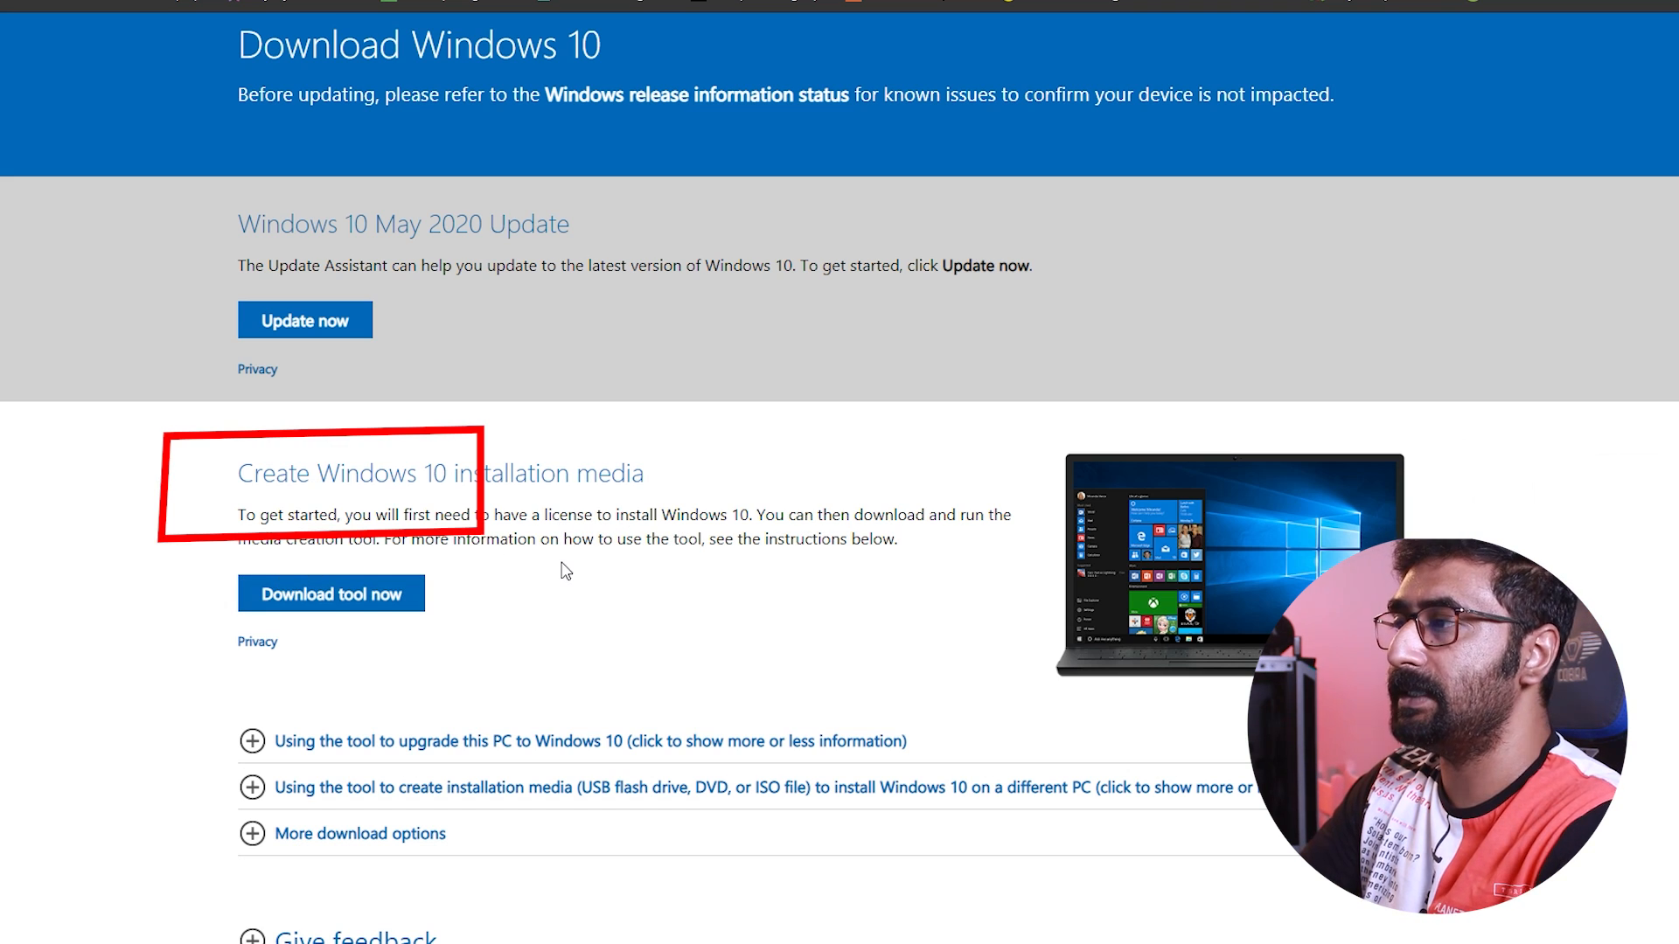
scroll(566, 570, down, 1)
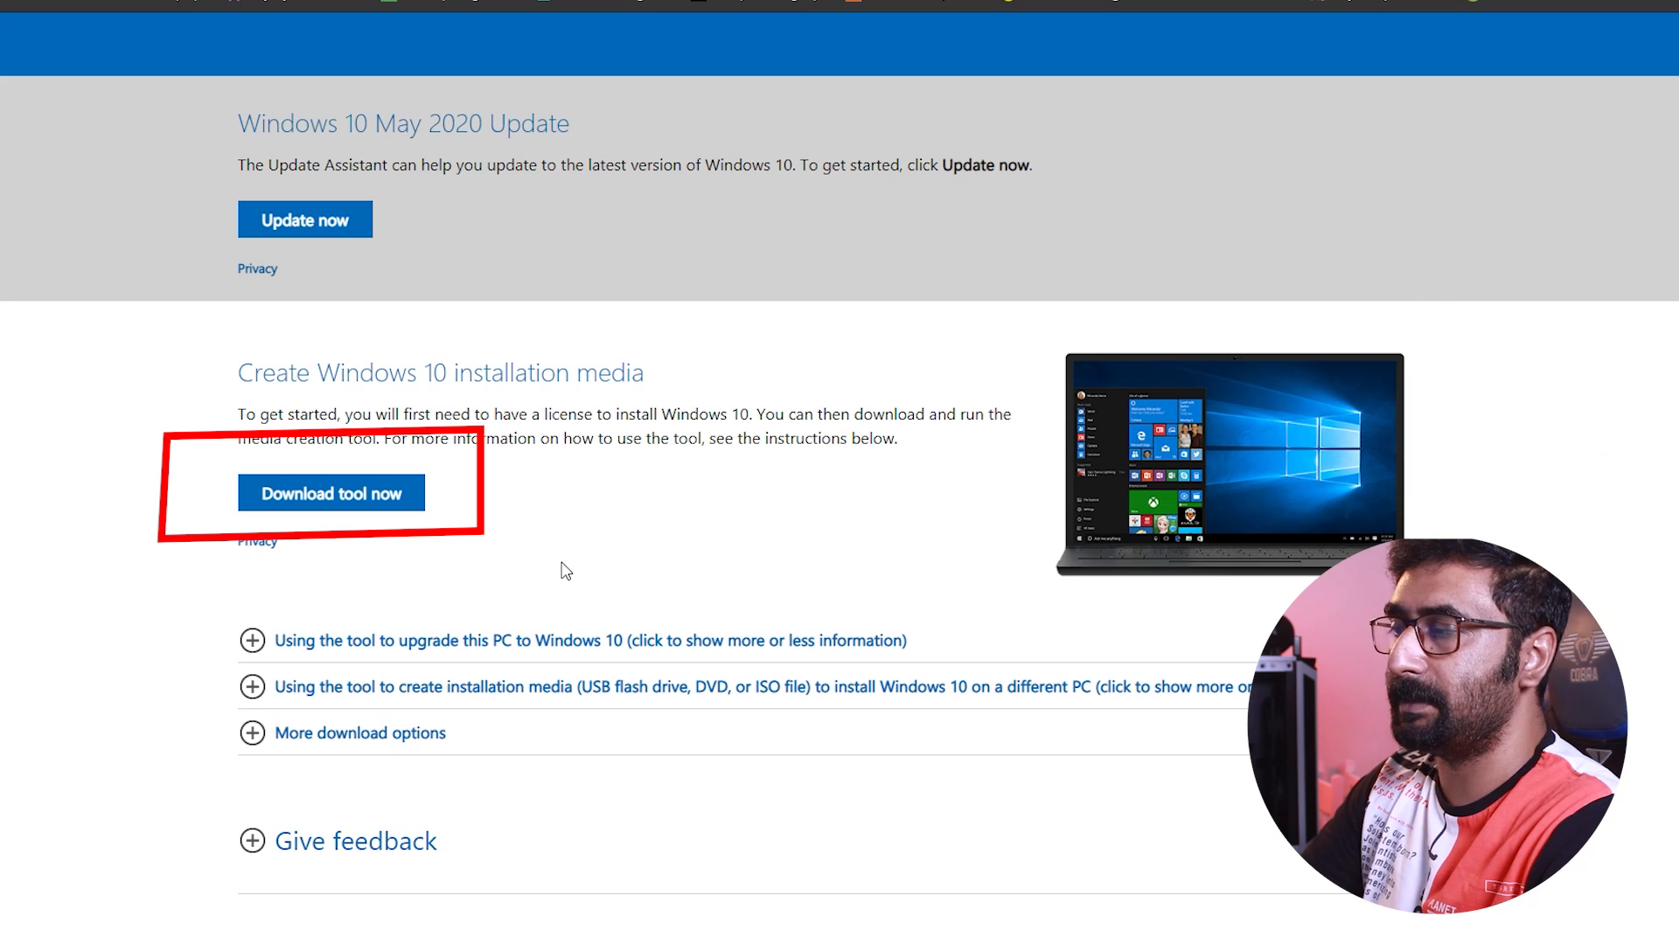
click(253, 688)
scroll(255, 692, down, 2)
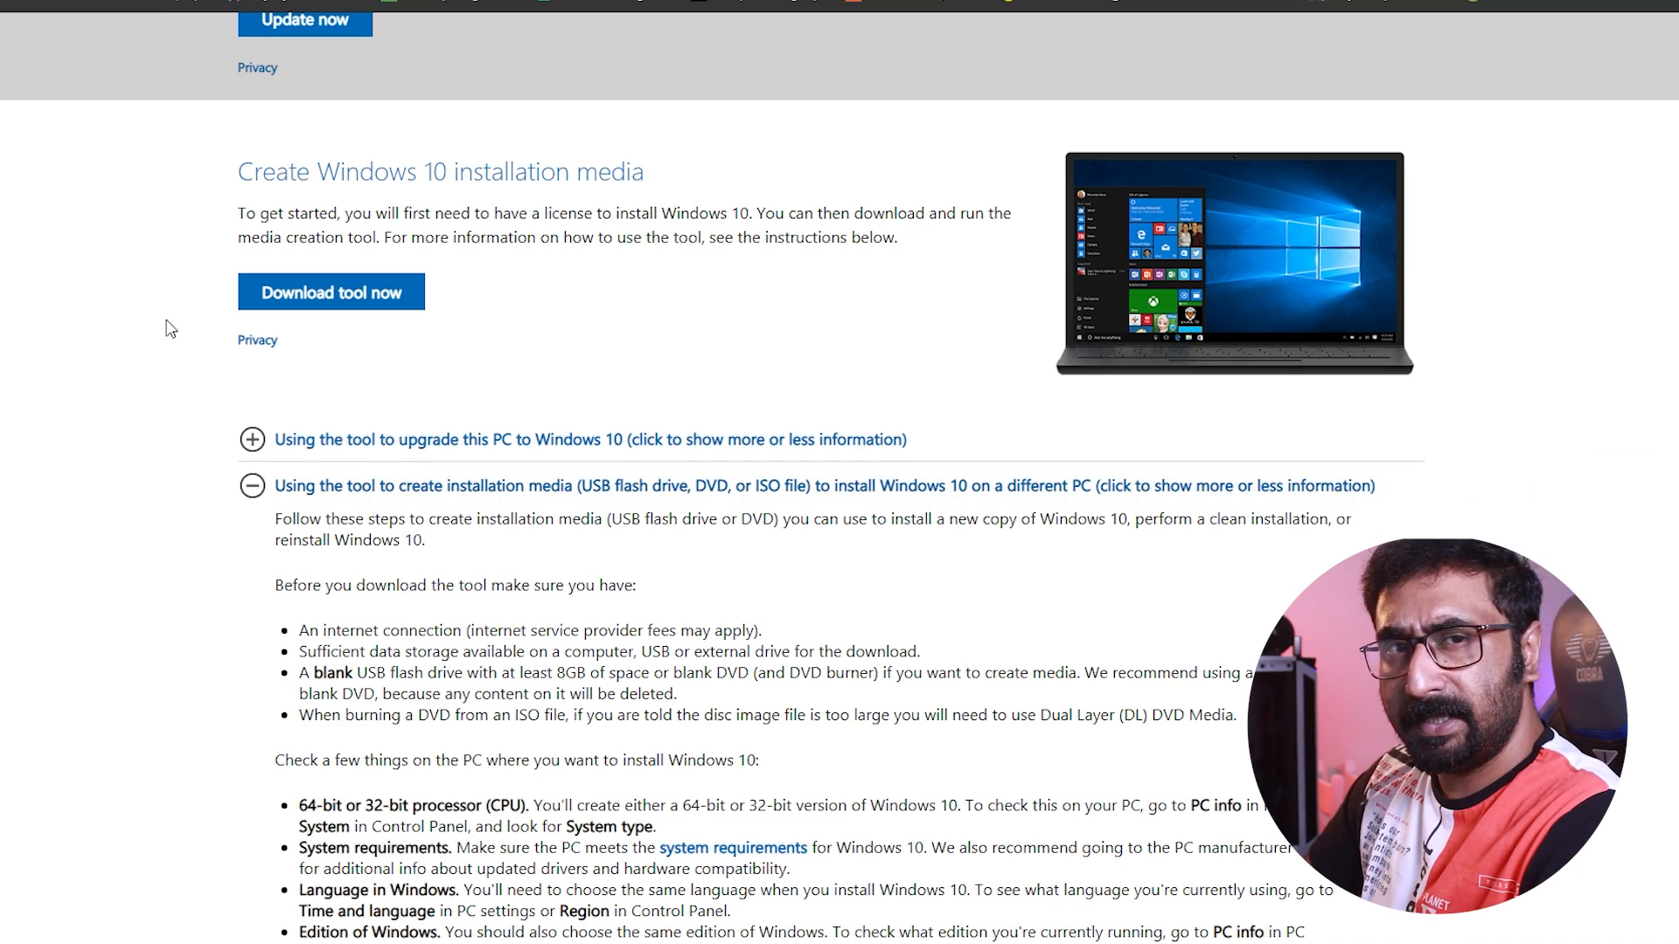
scroll(707, 420, down, 2)
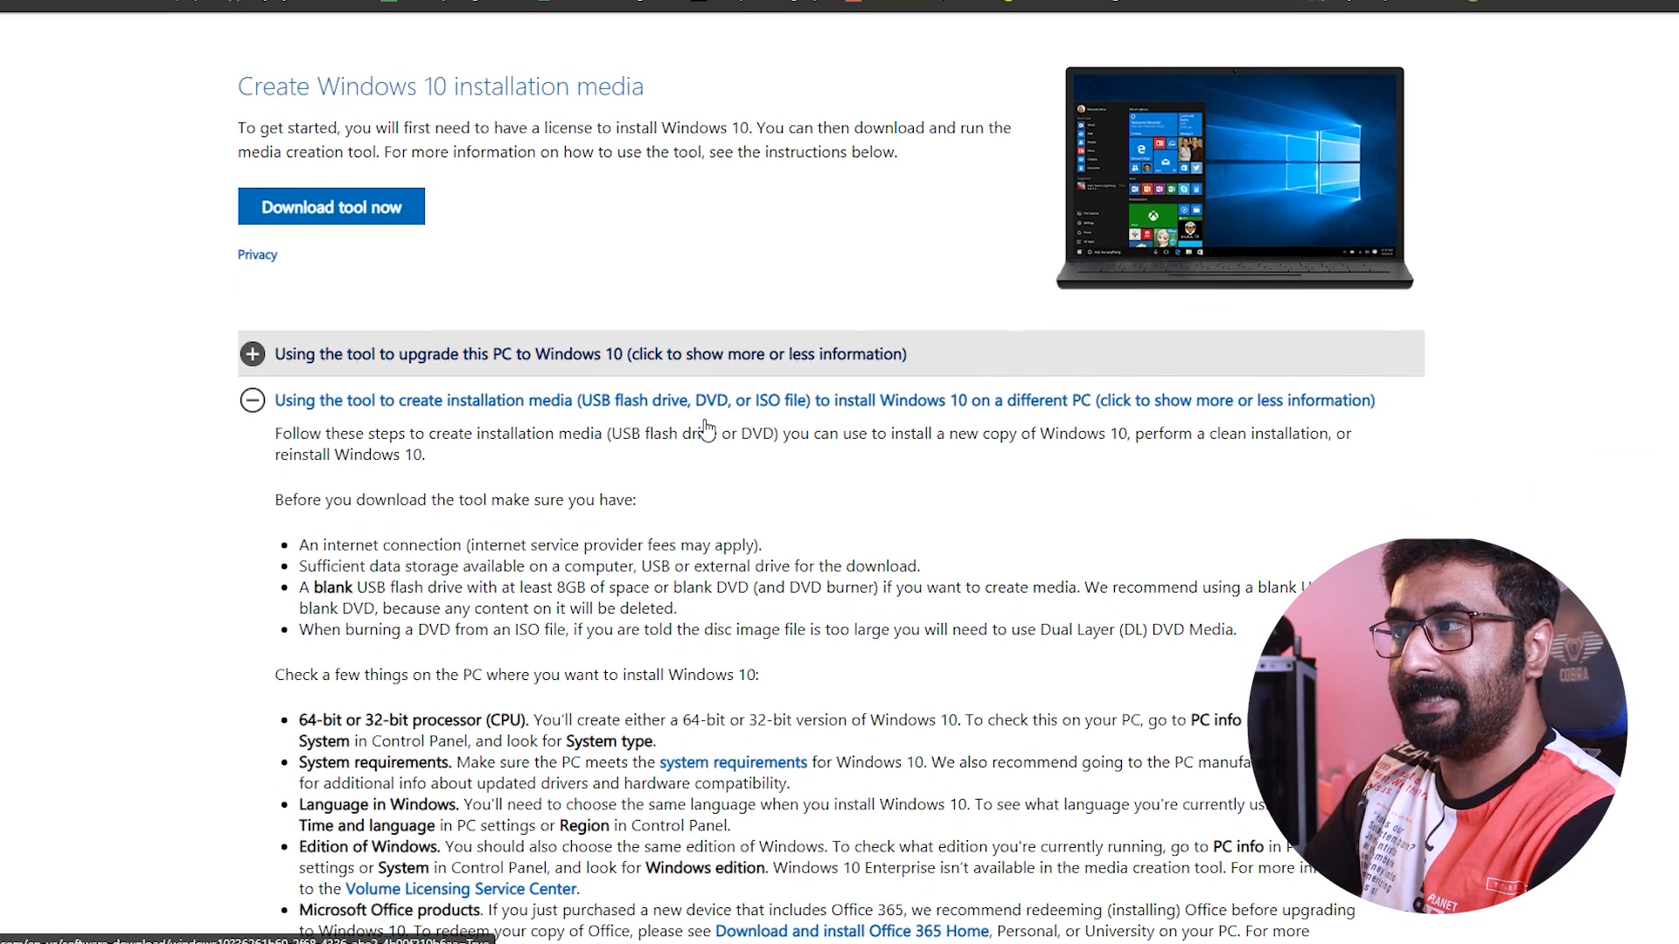
scroll(706, 432, down, 1)
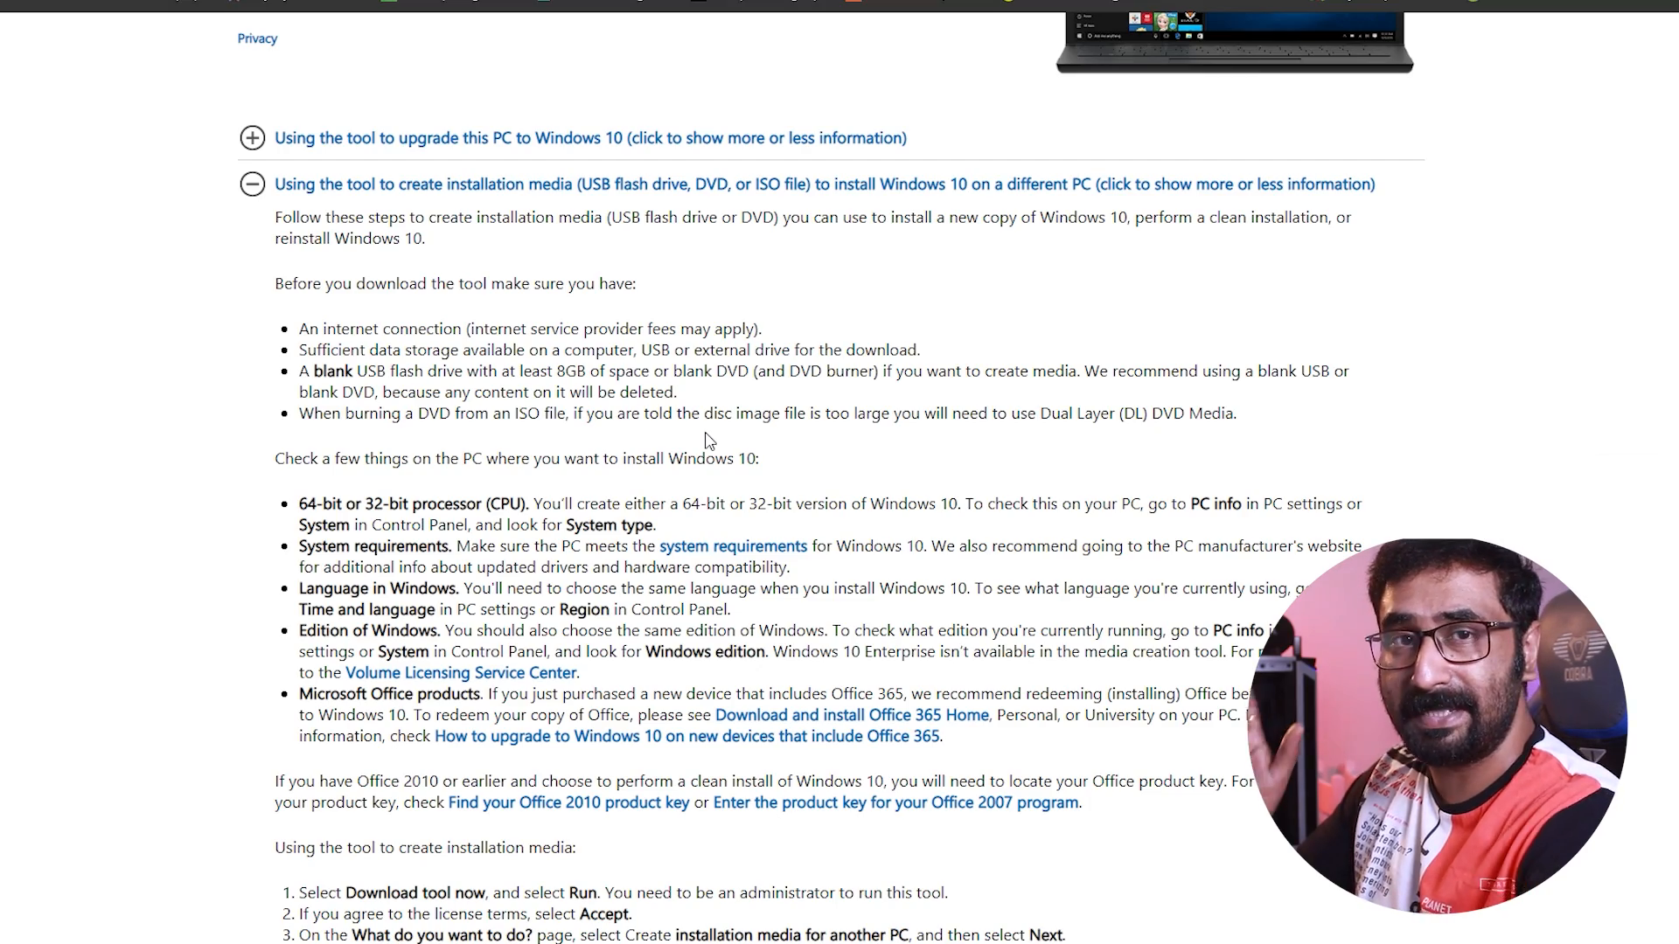
scroll(708, 437, down, 1)
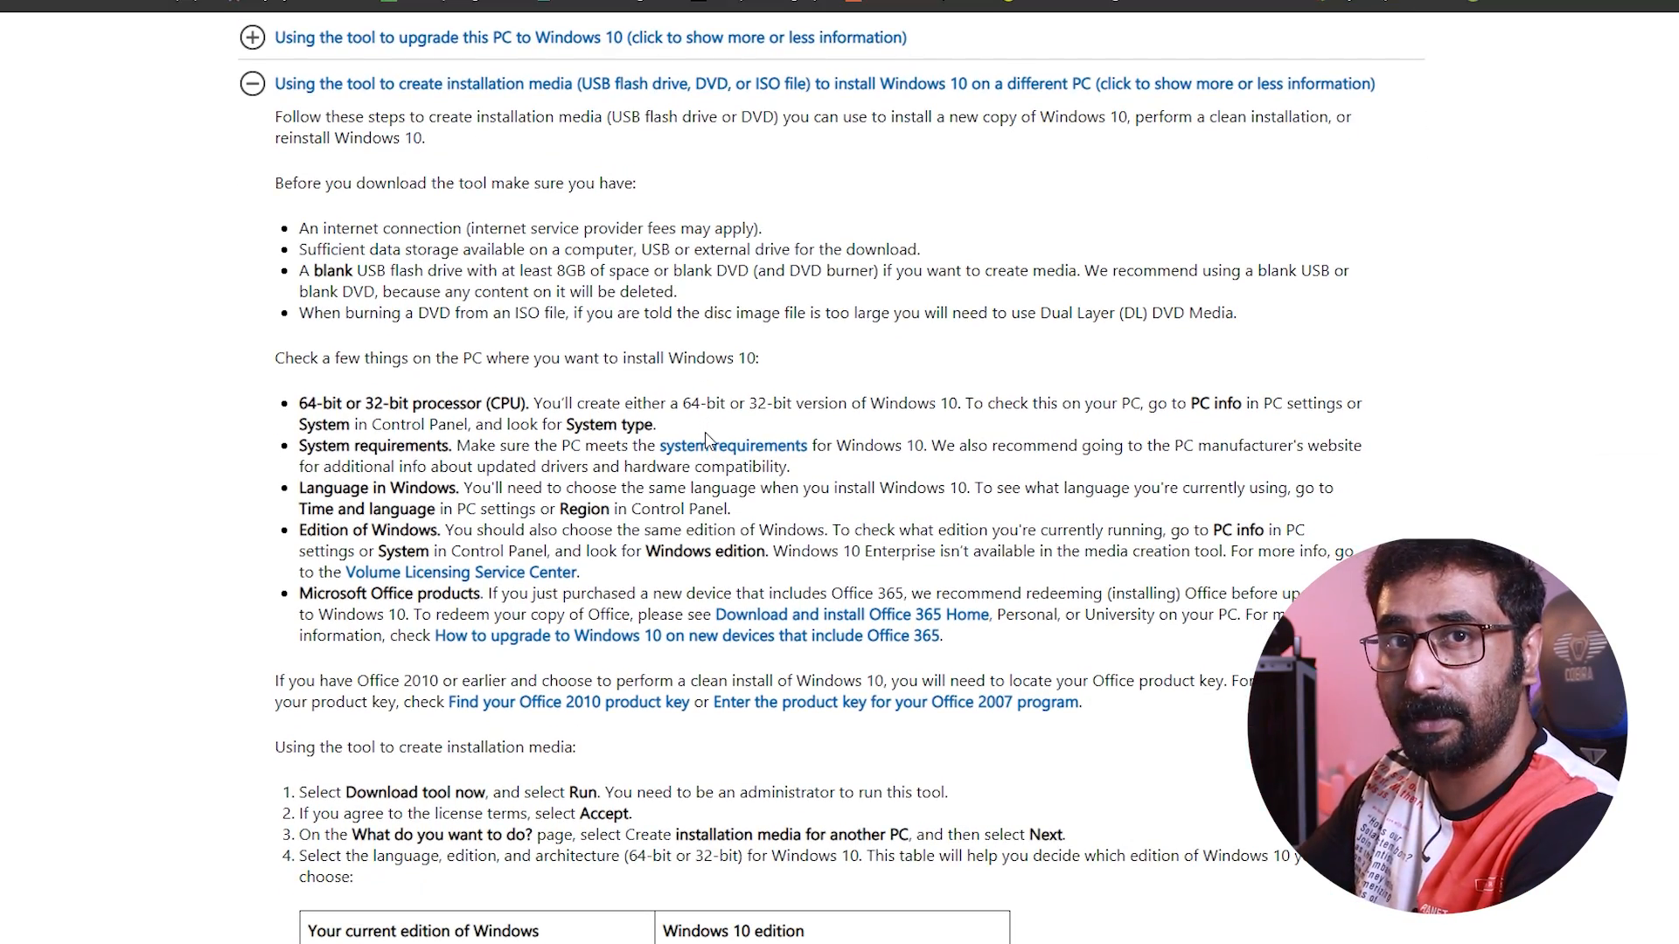
scroll(707, 437, down, 5)
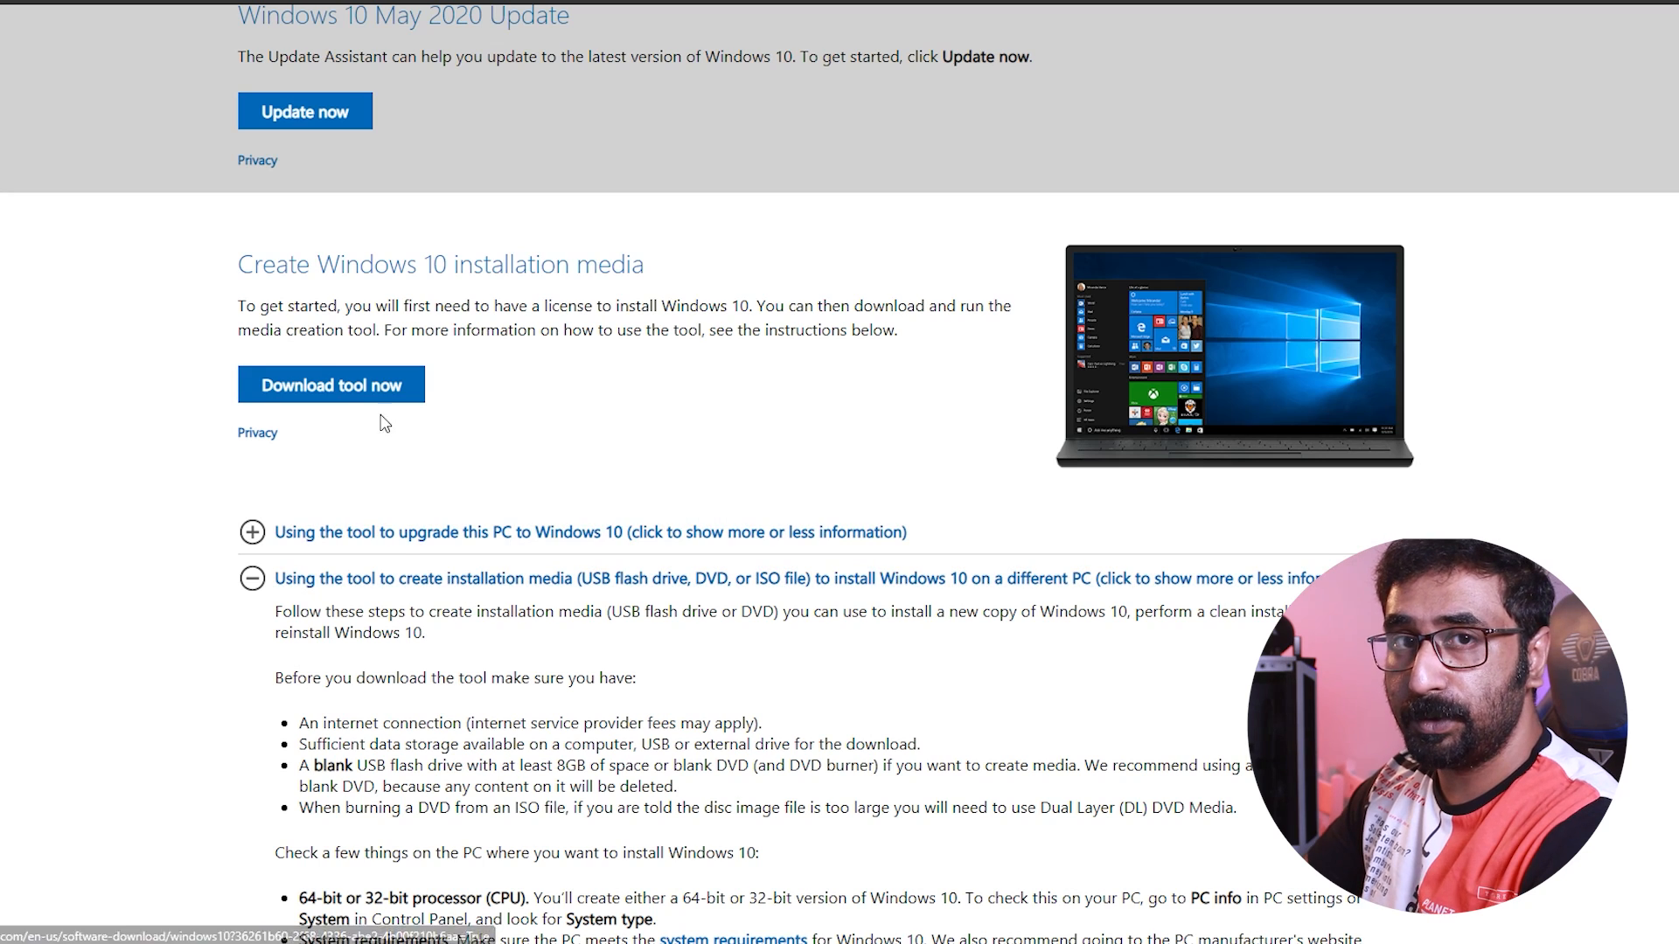
Download the Windows 10 media creation tool and run it with administrator permission, accepting the license terms
click(331, 385)
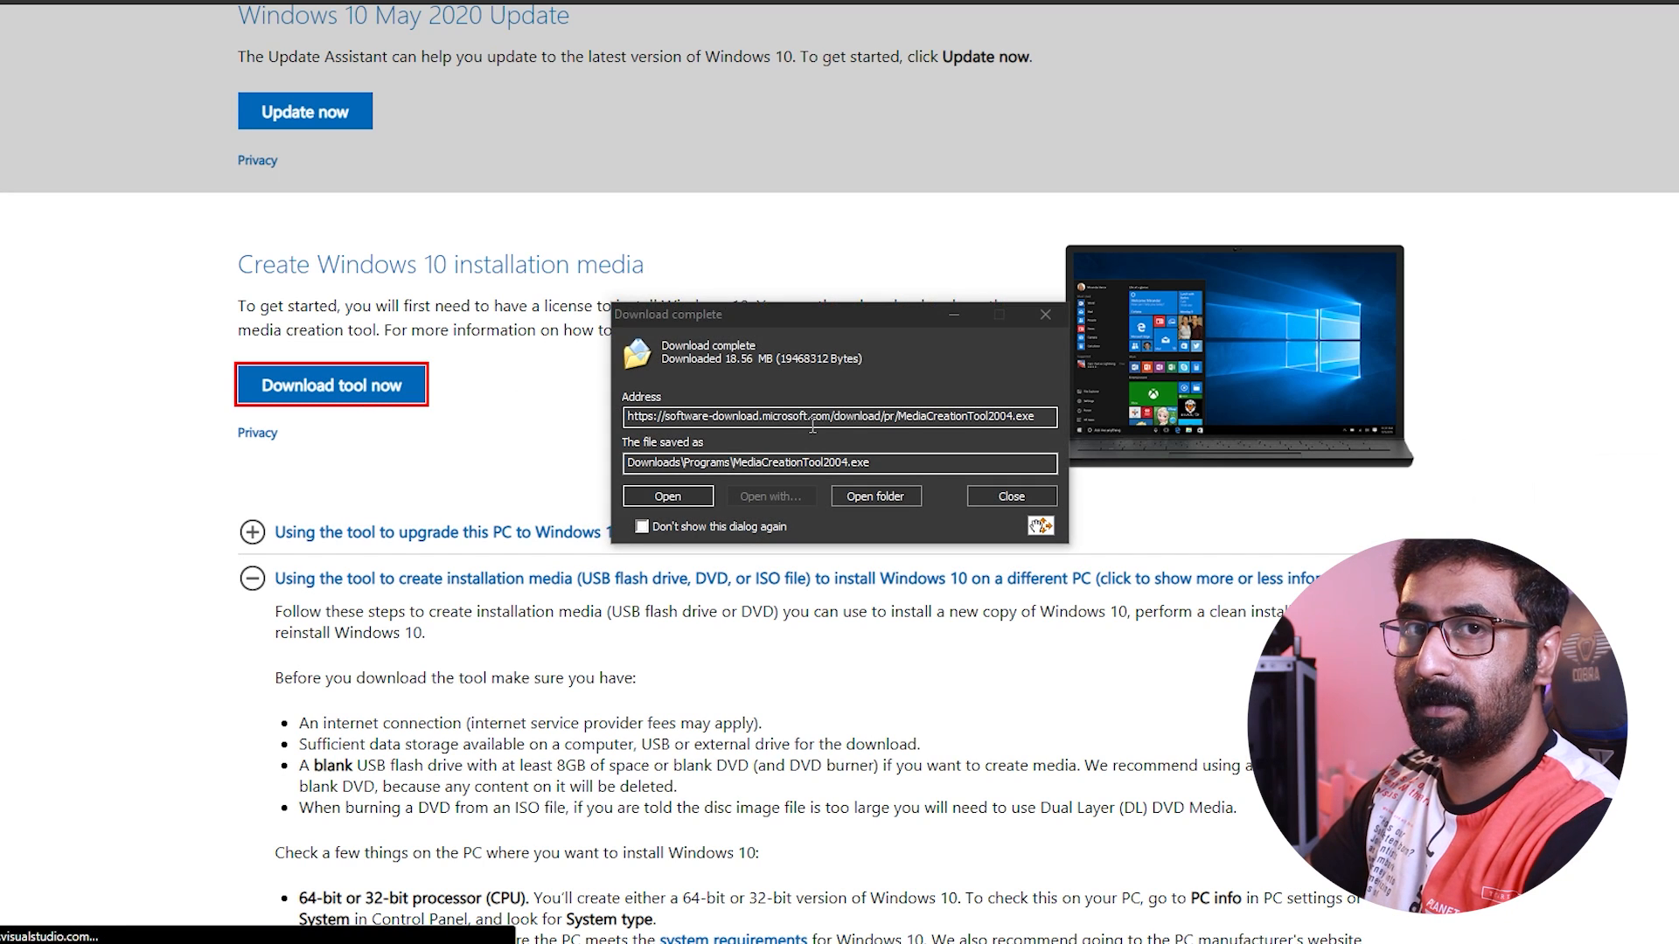
click(684, 504)
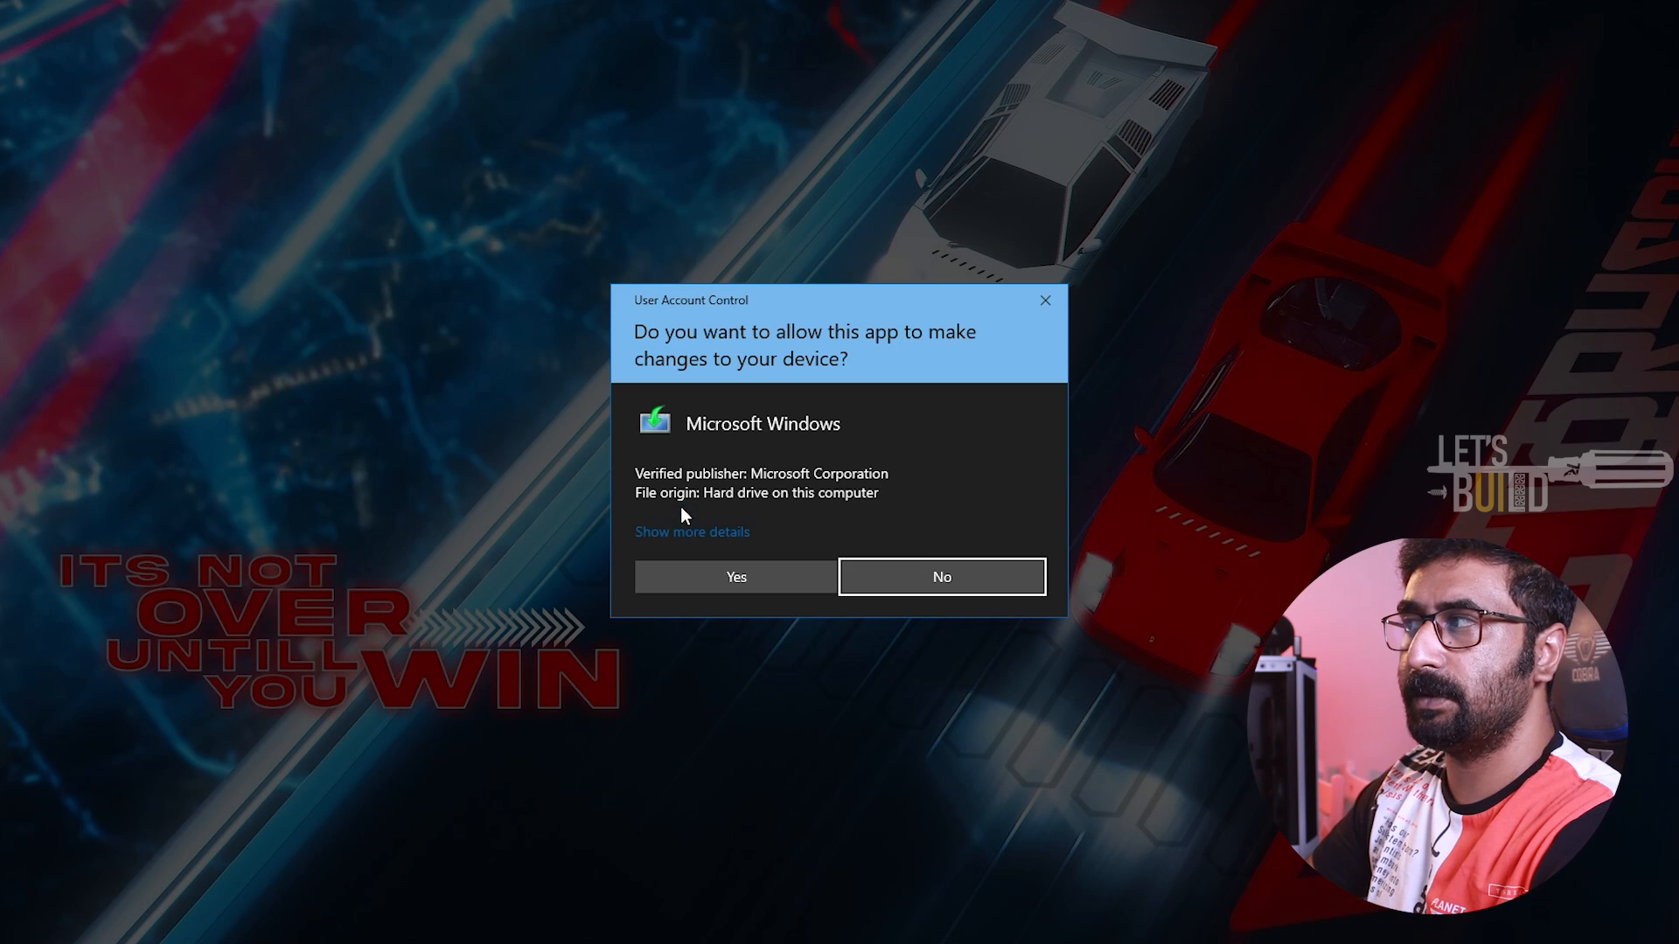
click(726, 577)
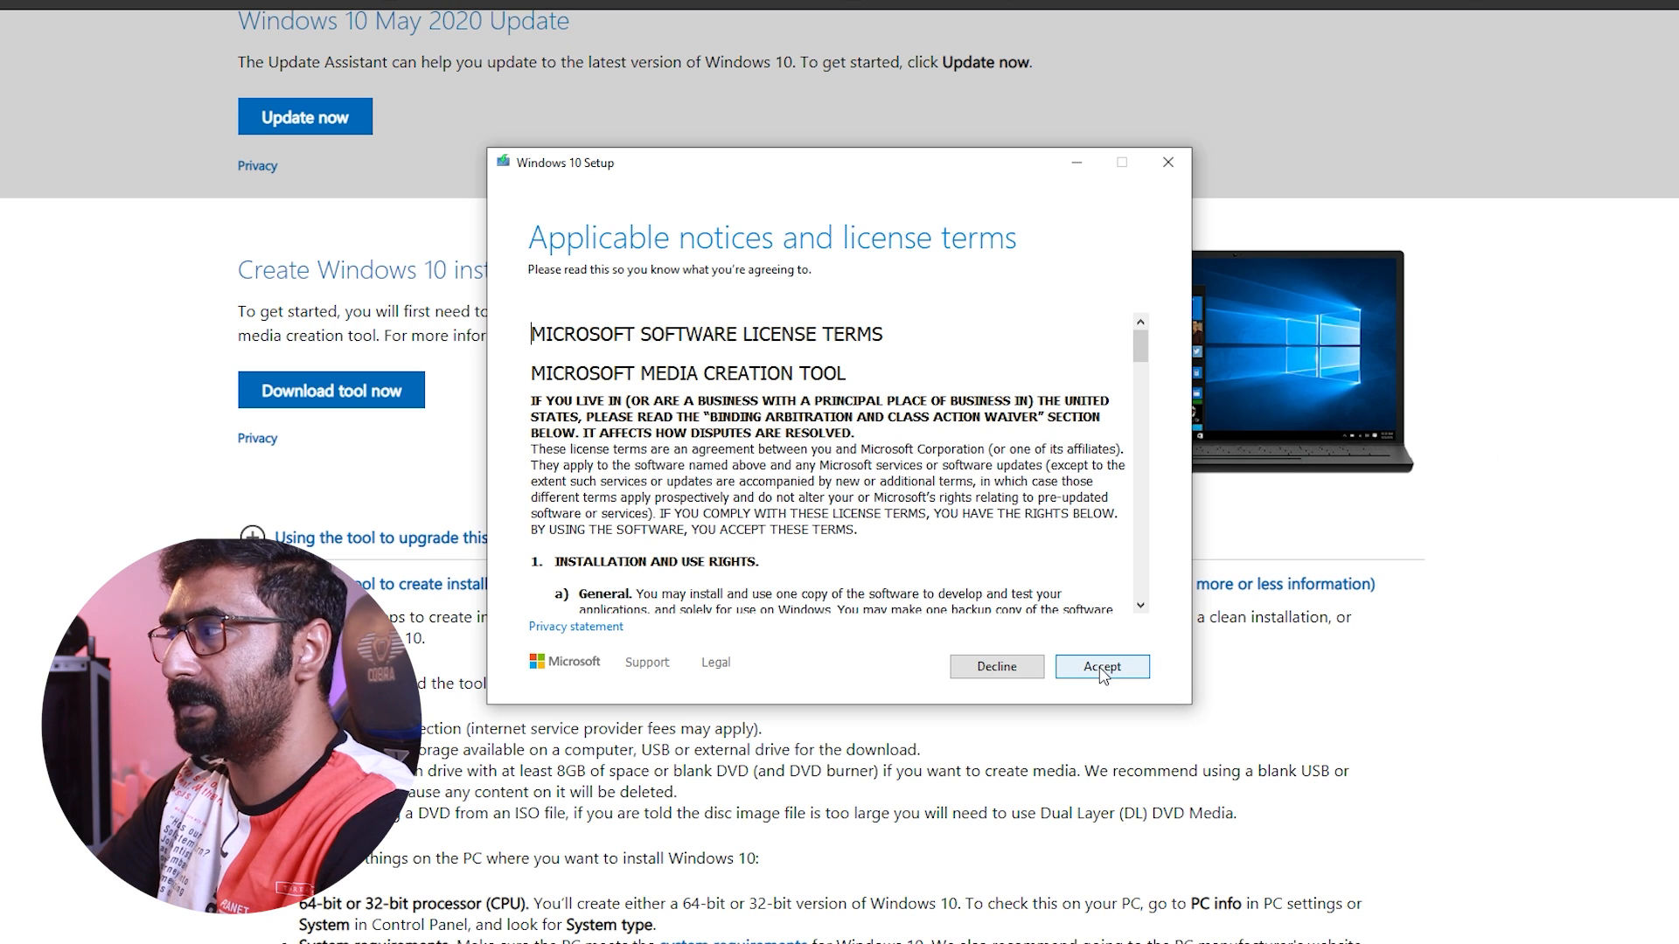
click(1089, 710)
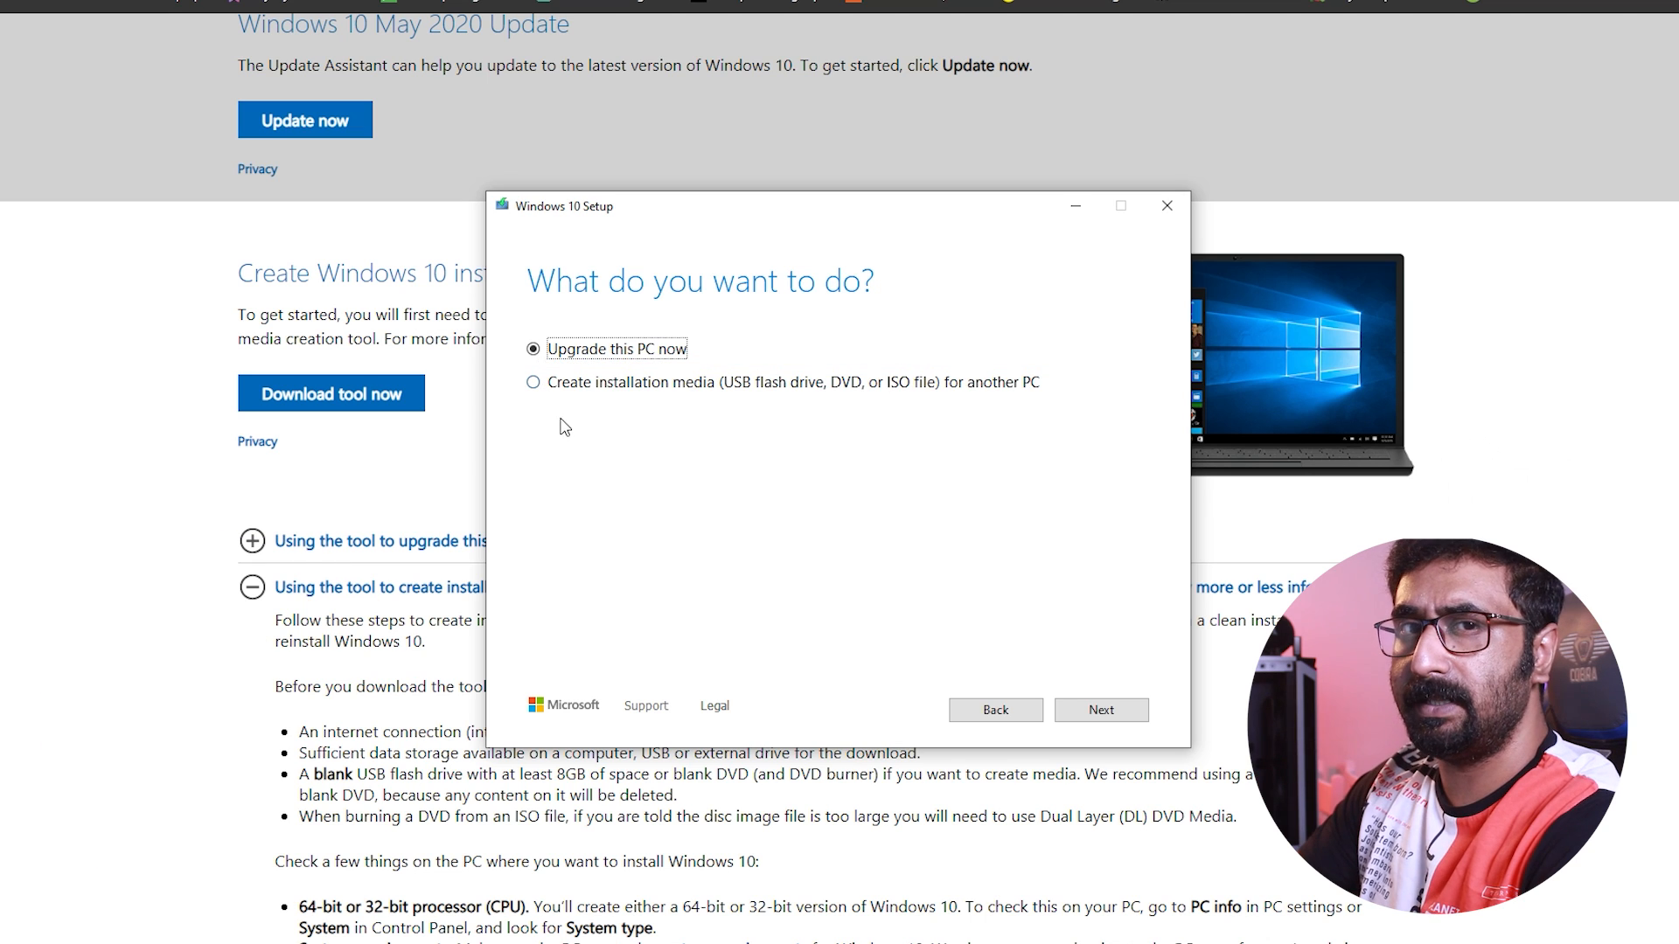
Choose to create installation media for another PC, with the recommended options turned off and the architecture set to Both
click(534, 385)
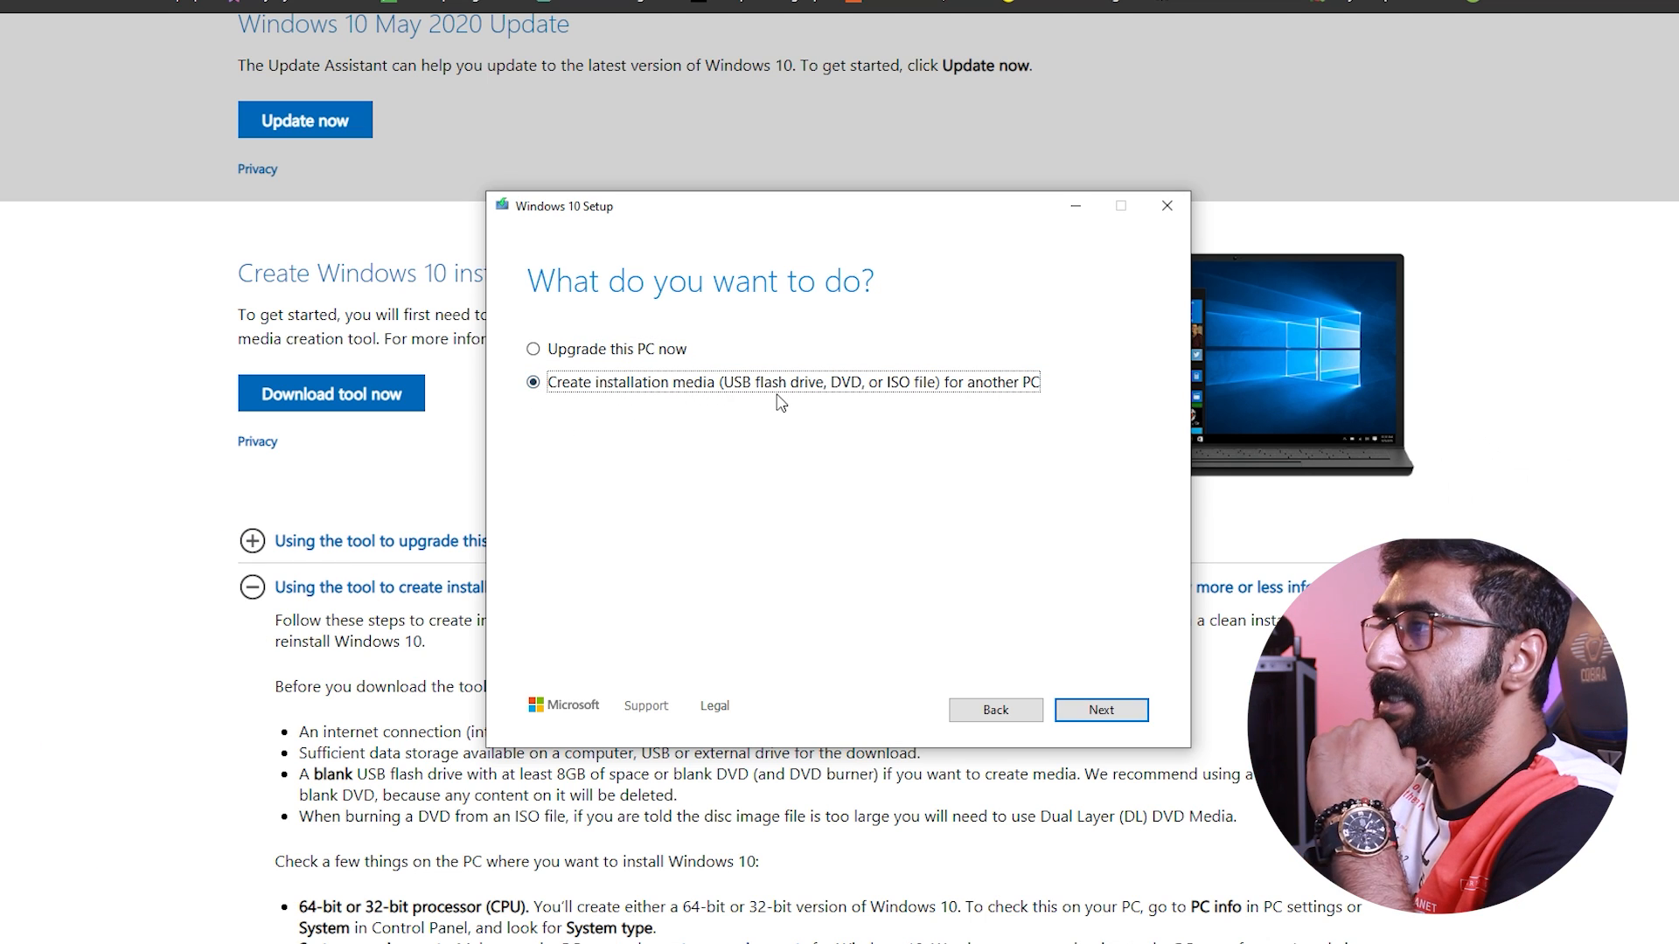
click(1094, 710)
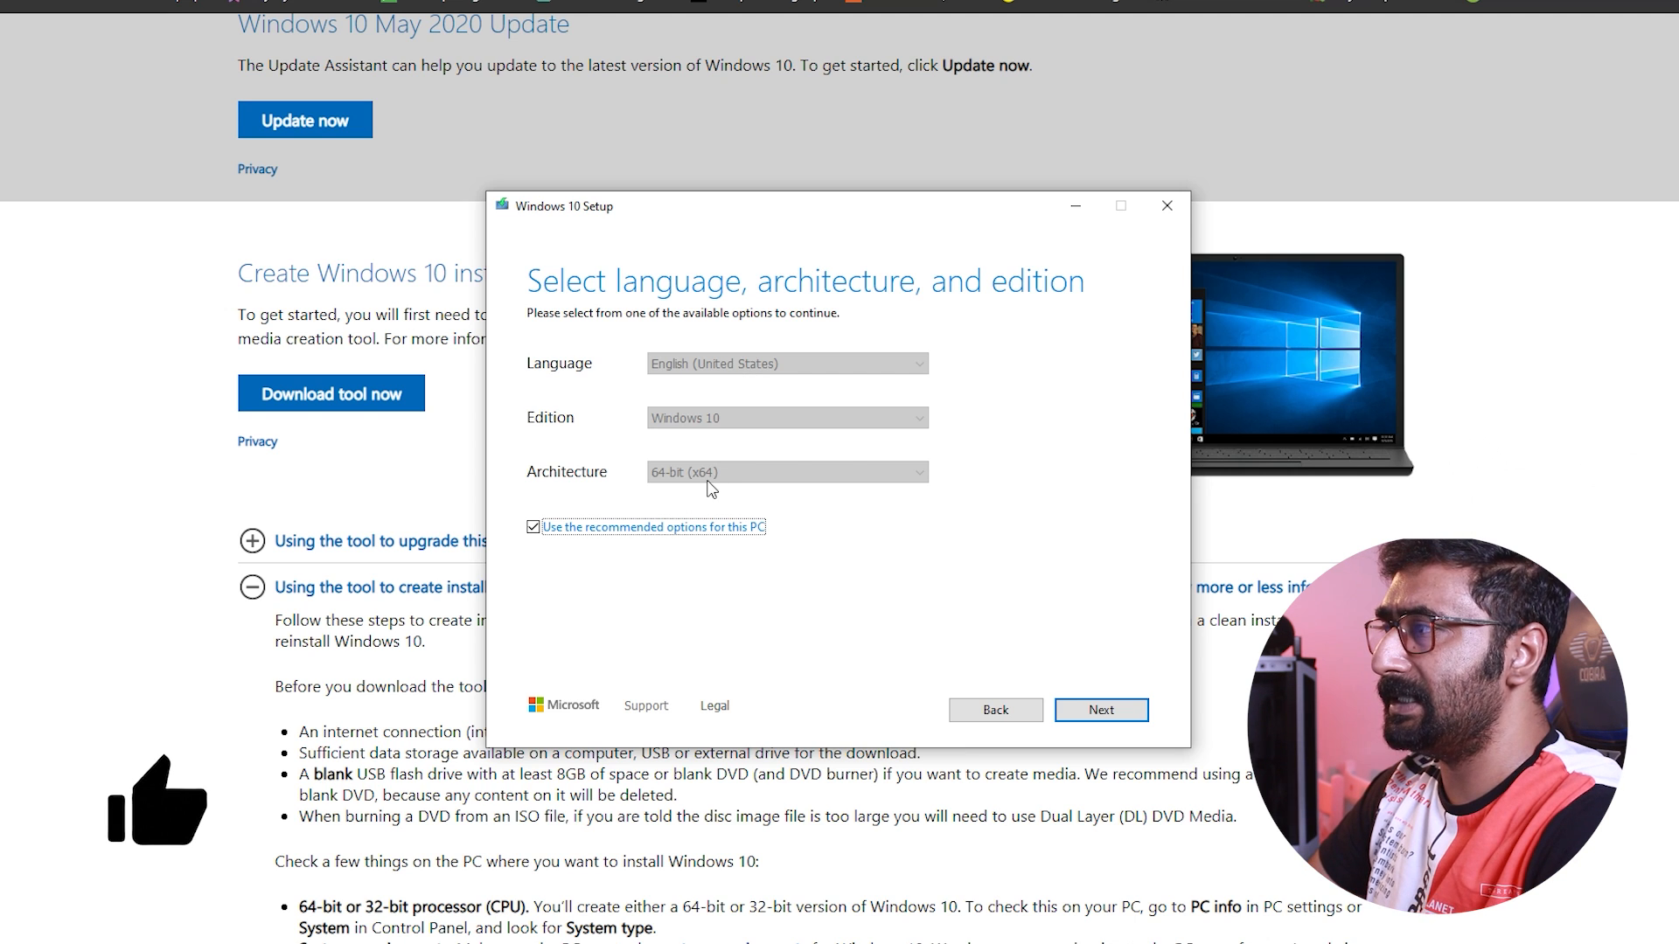
click(533, 527)
click(682, 472)
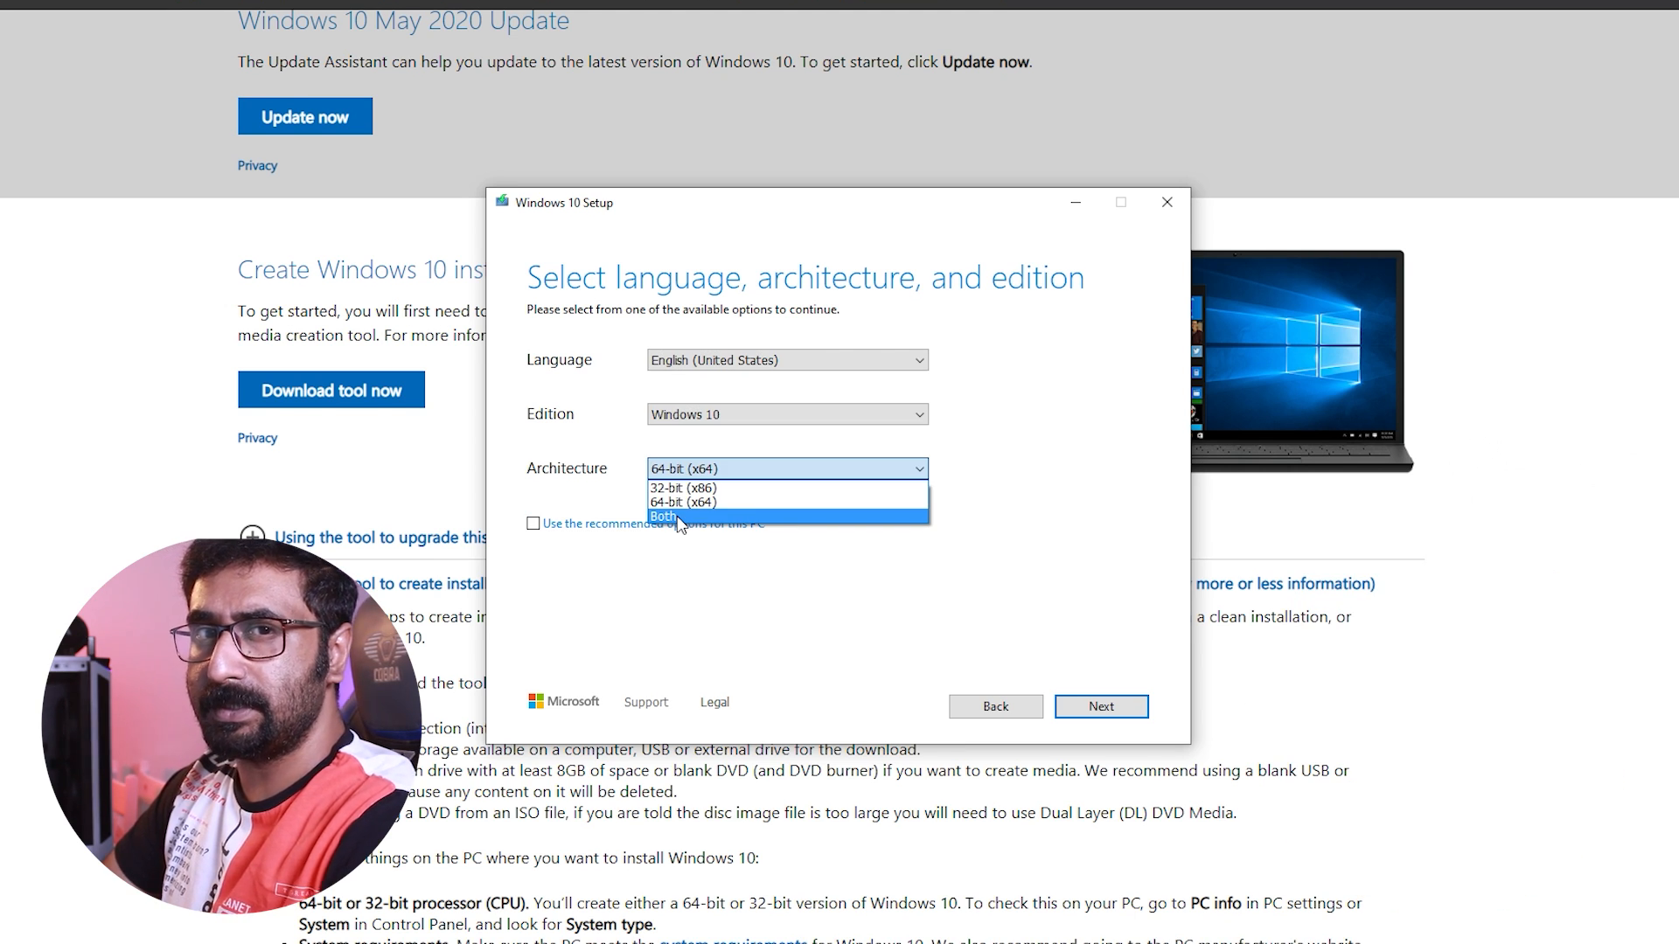
click(533, 527)
click(533, 527)
click(1100, 707)
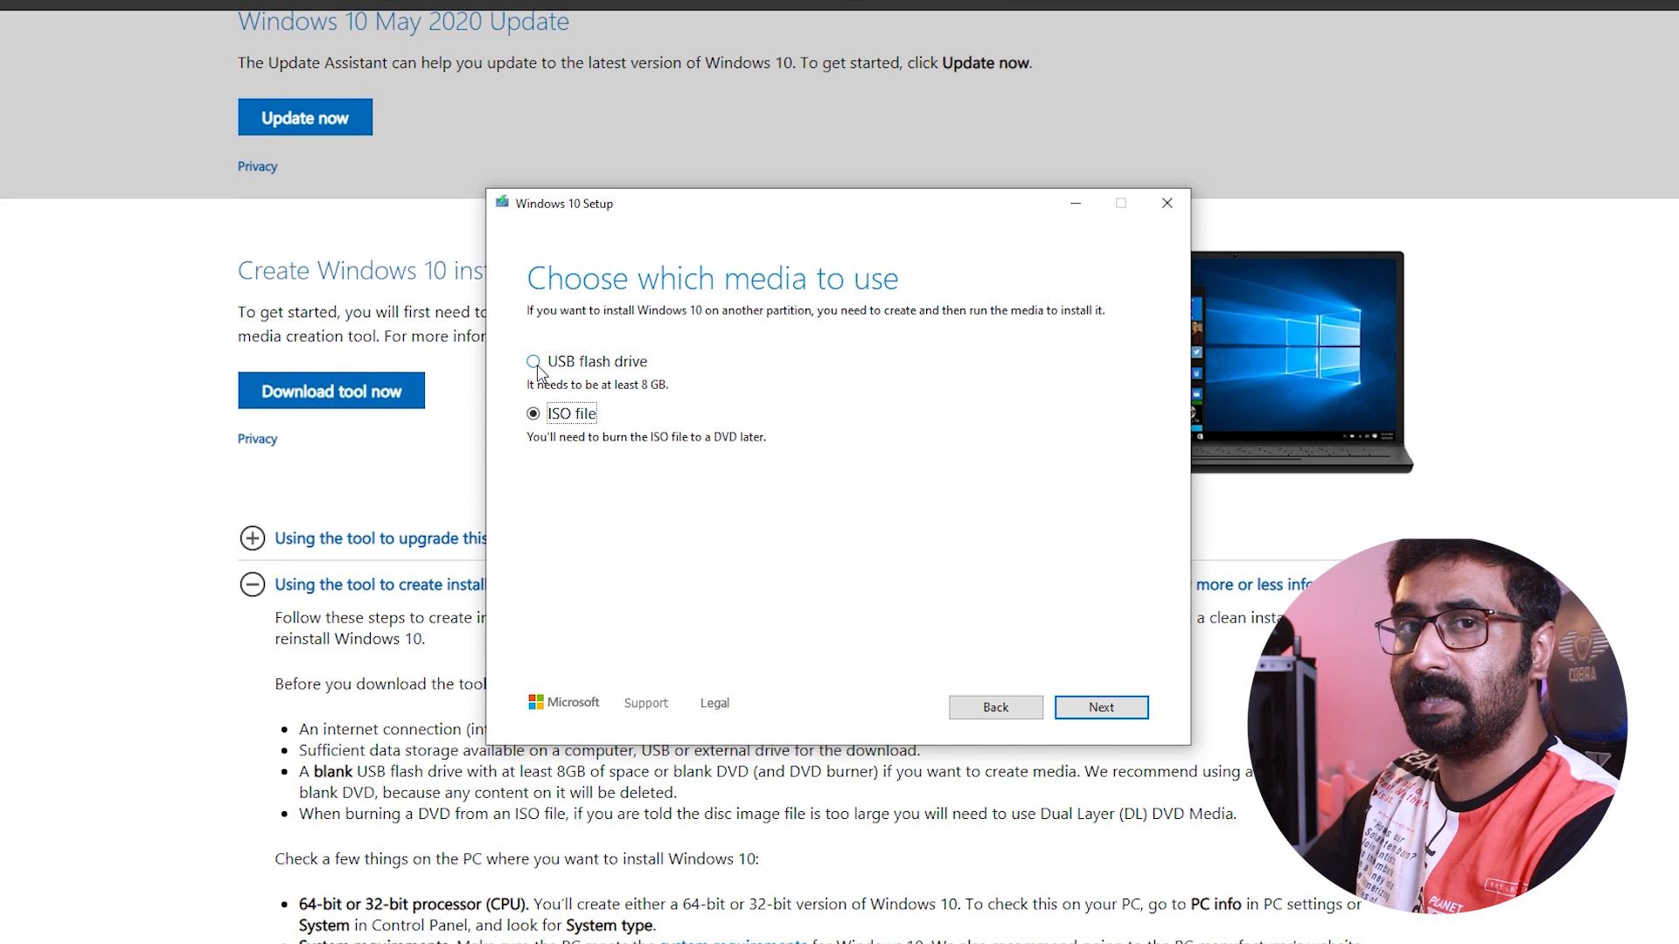
Create the installation media on the USB flash drive I: and finish the media creation tool
click(537, 366)
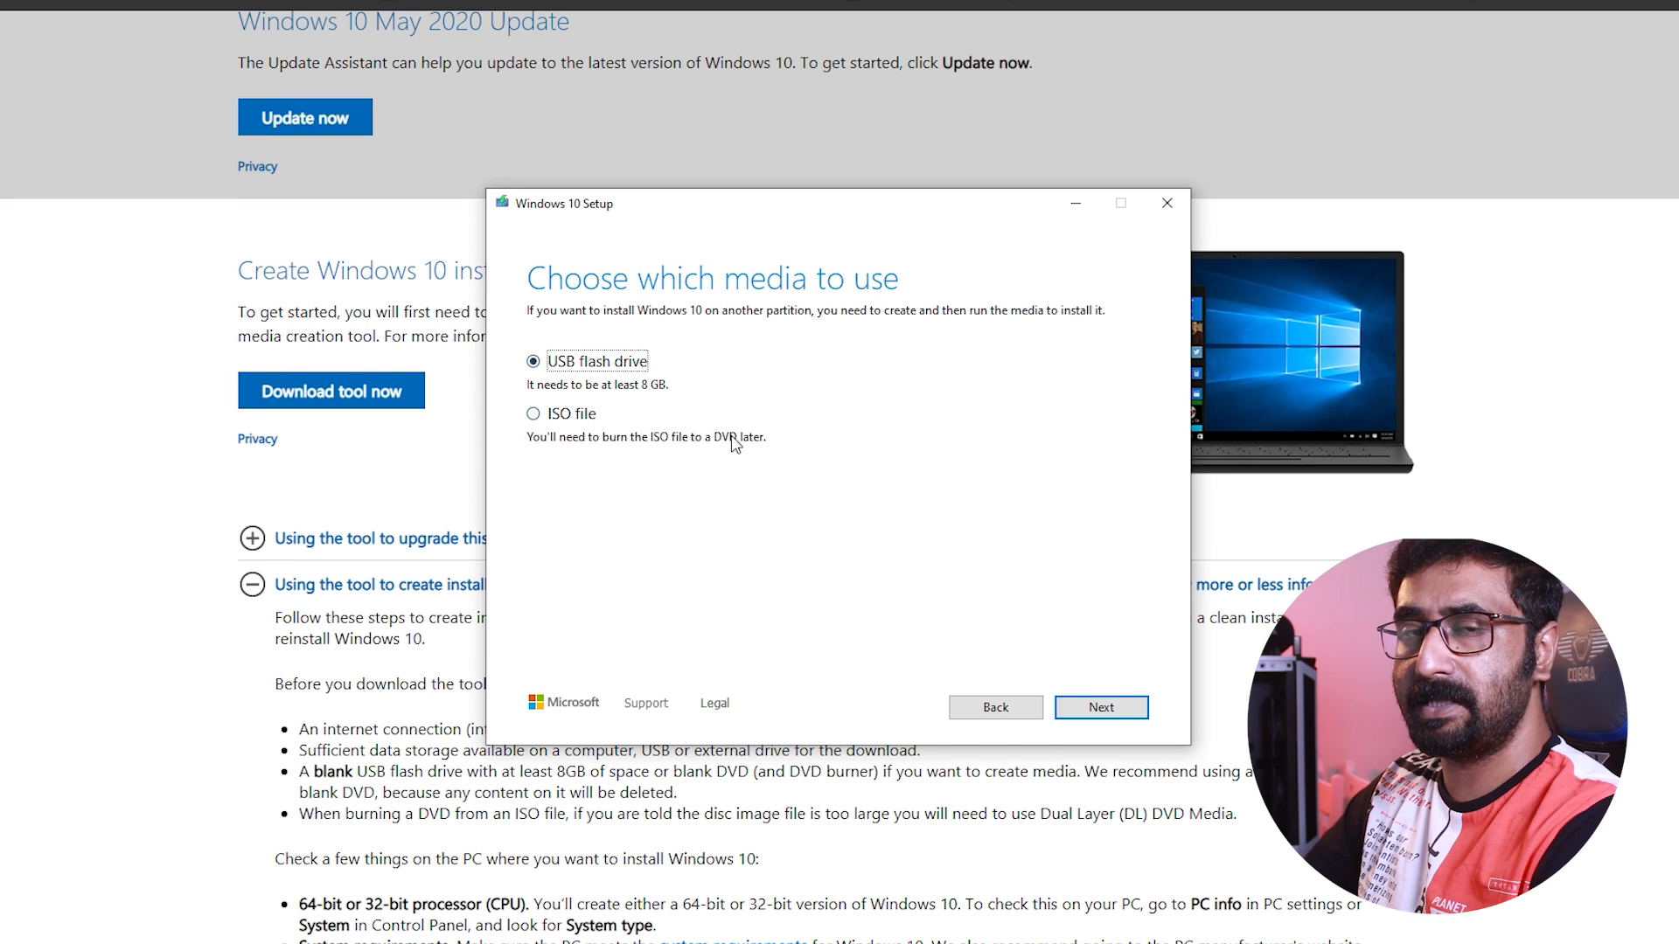
click(1101, 708)
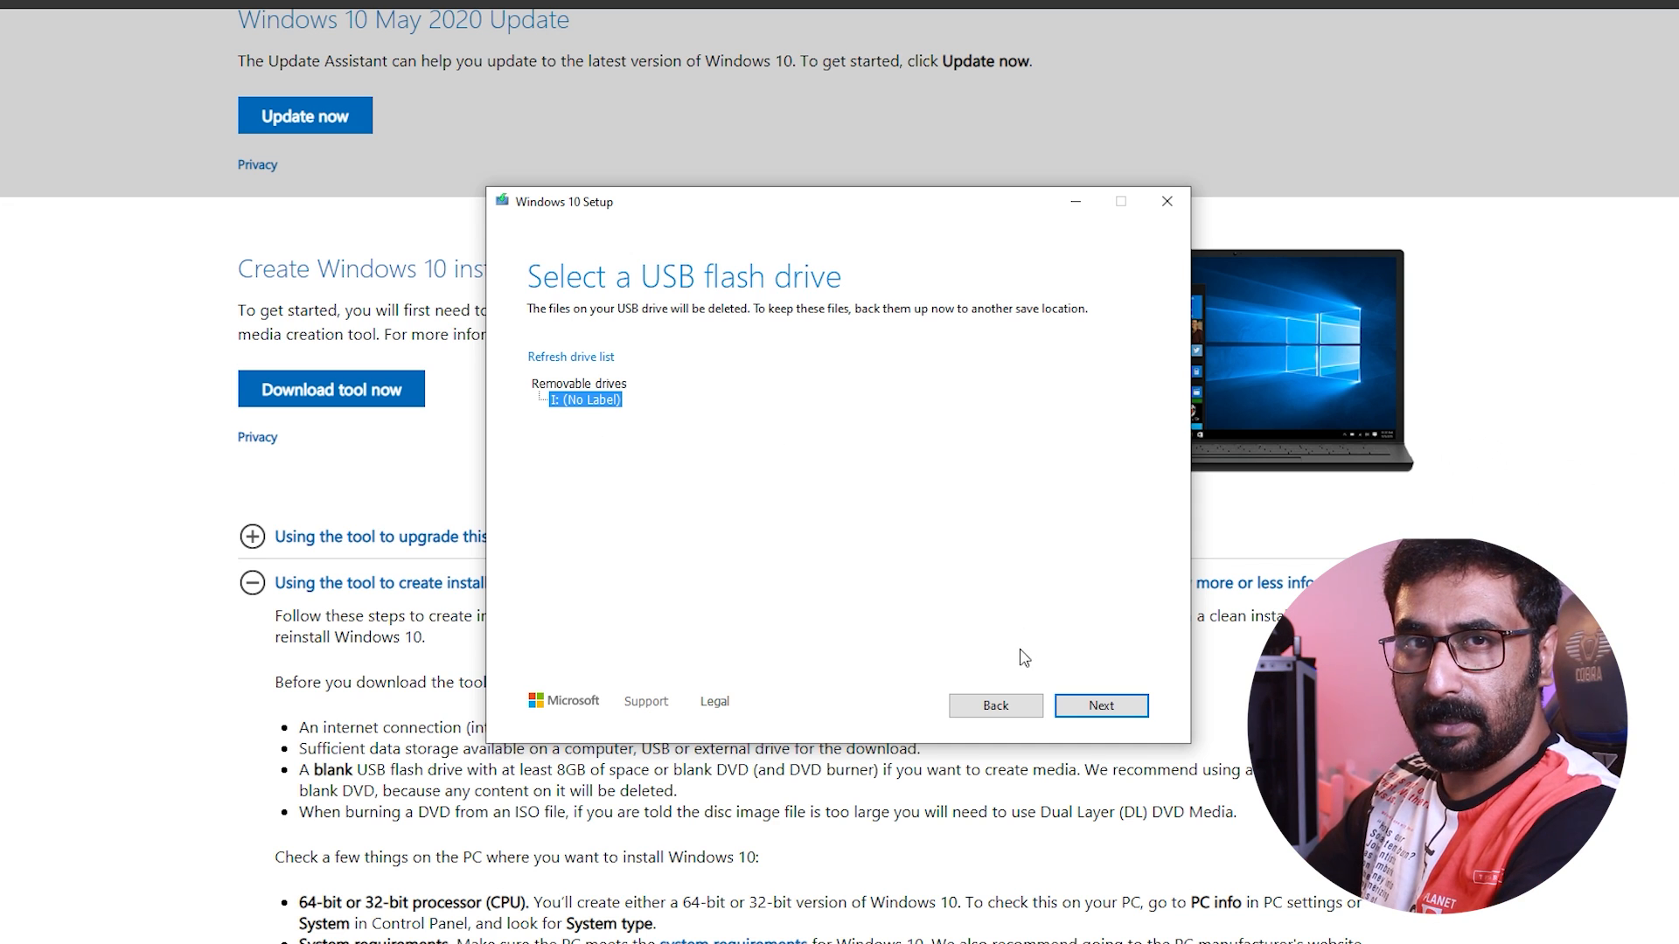
click(1104, 708)
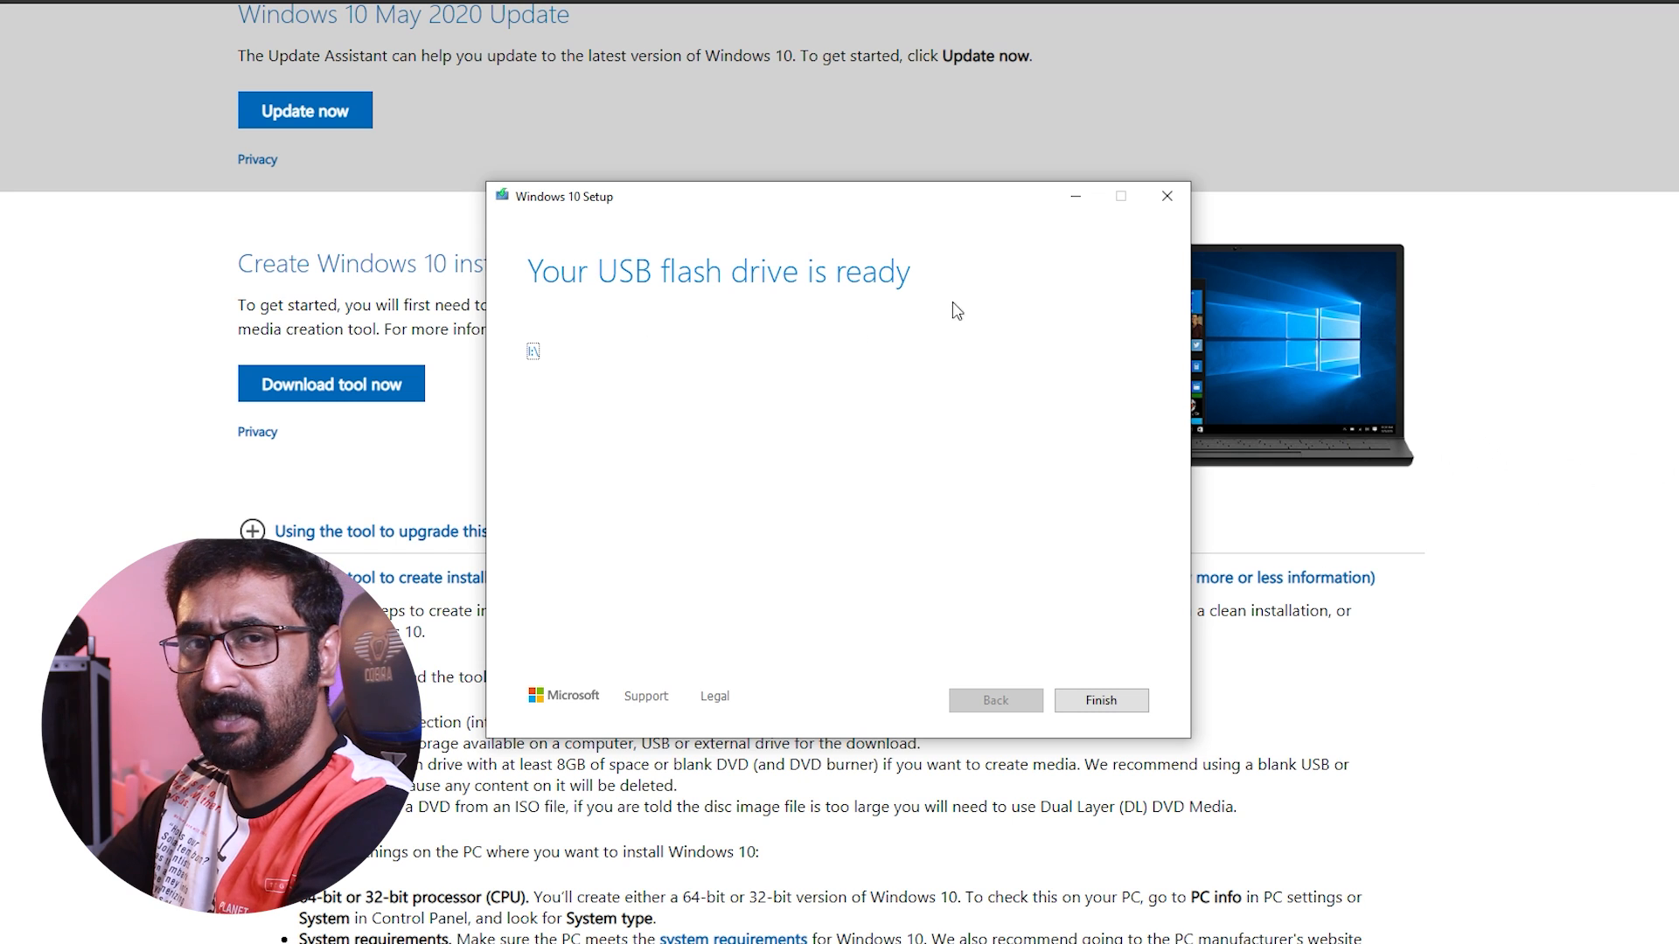
click(1100, 702)
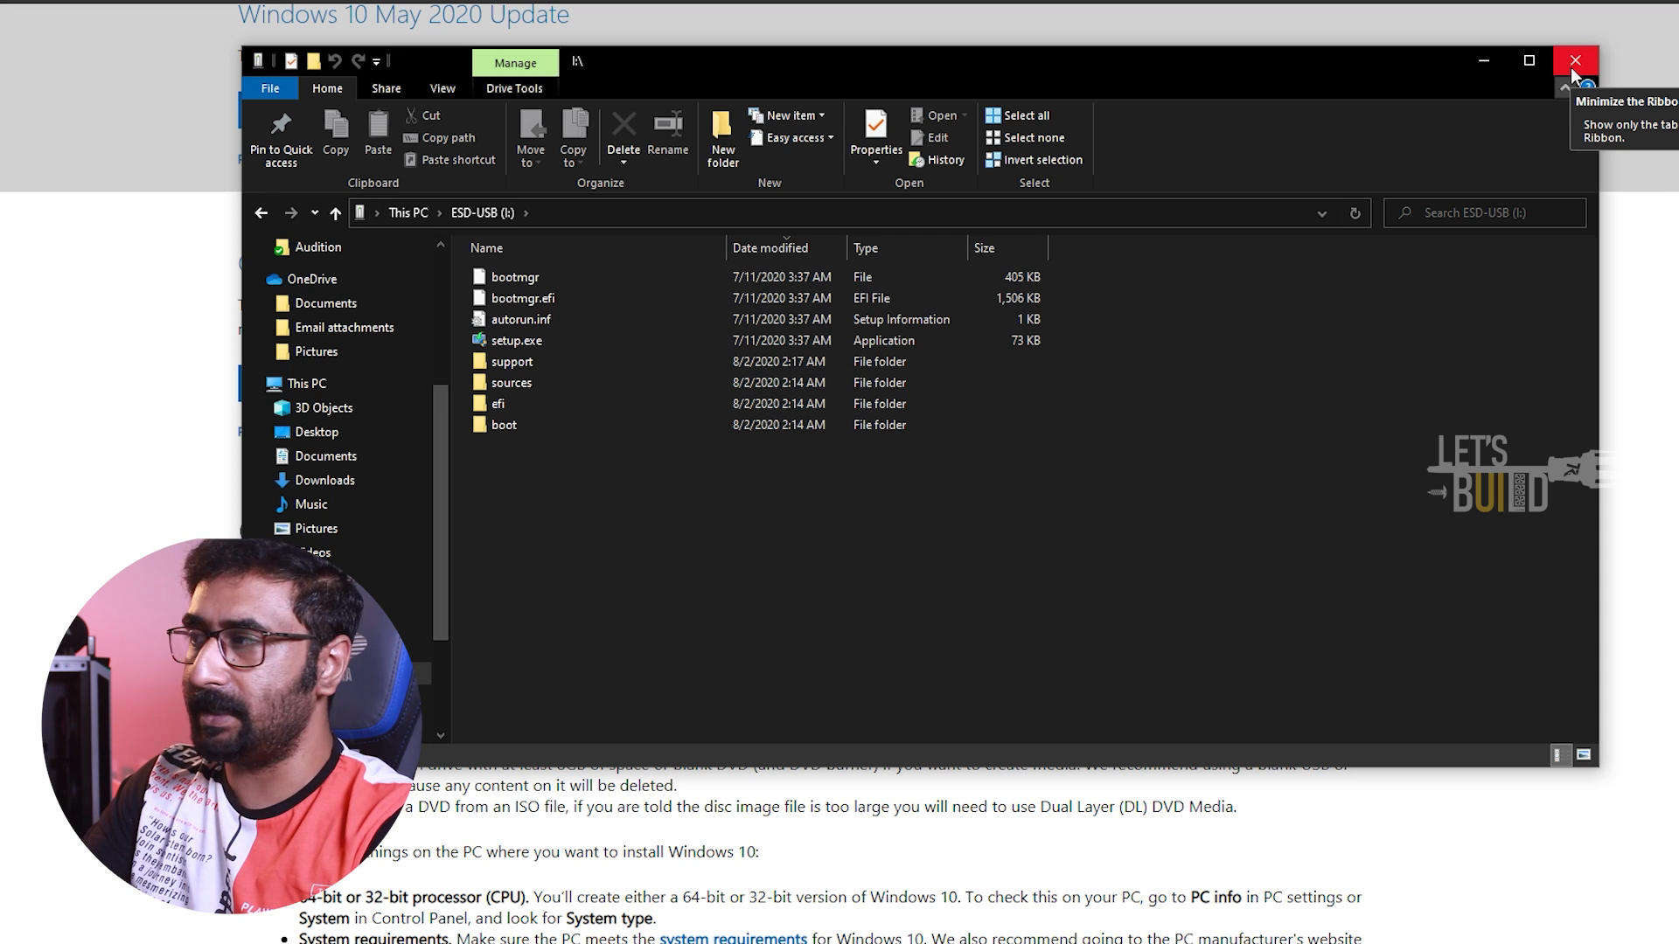
key(alt)
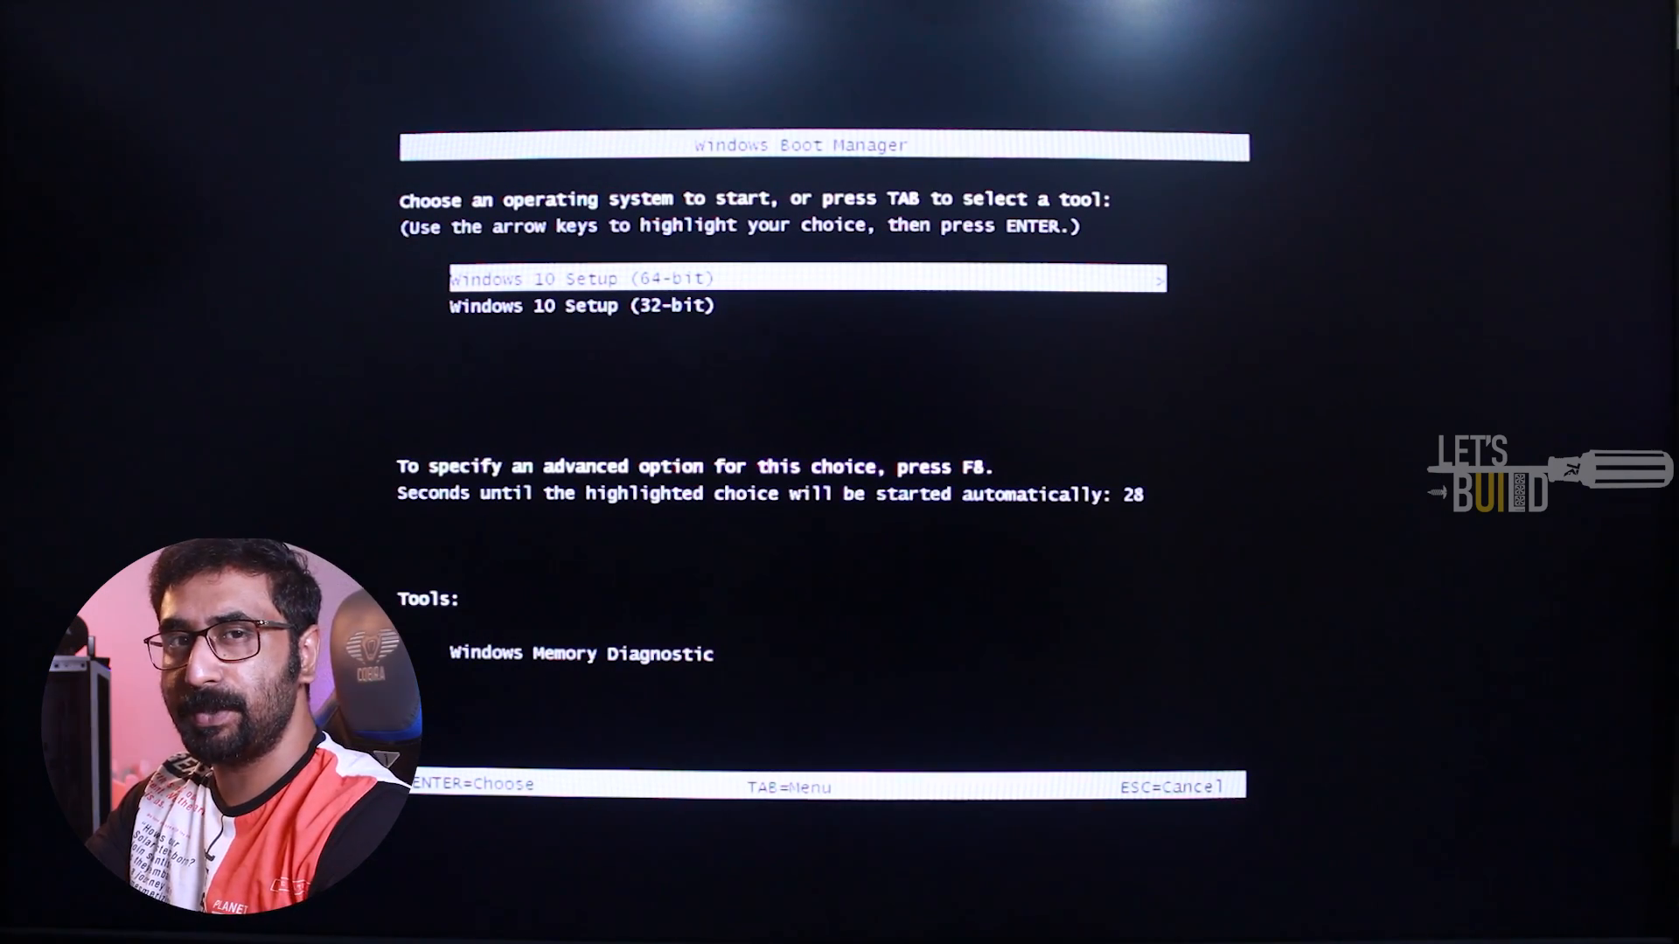
key(Down)
key(Up)
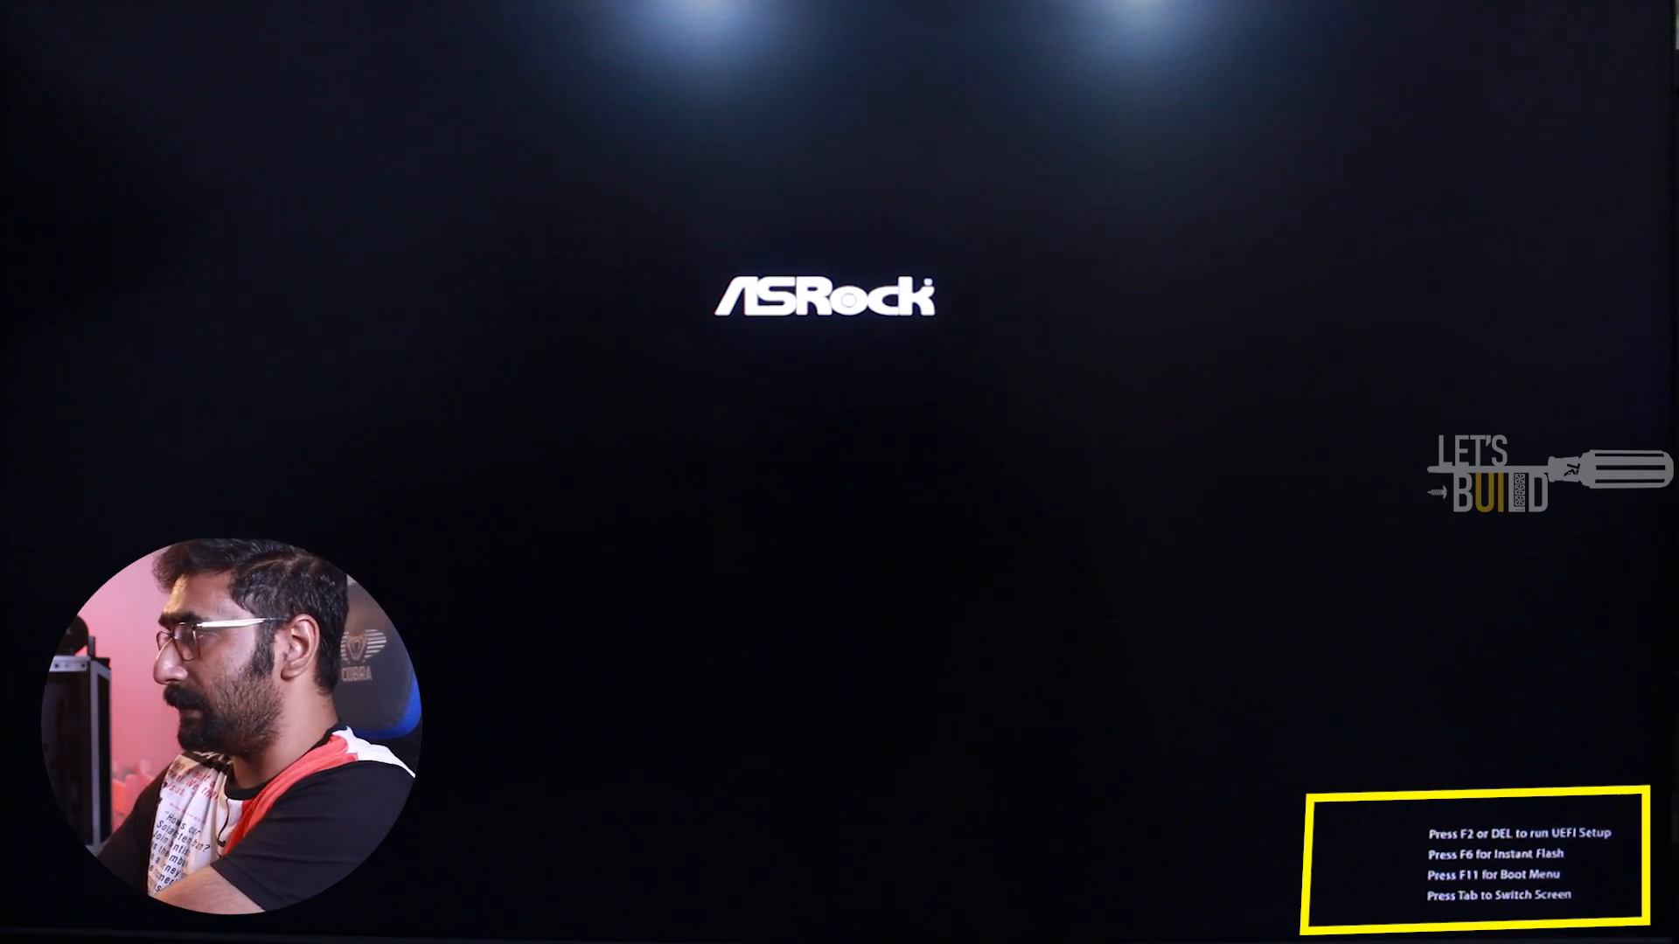
Enter the UEFI setup and set Boot Option #1 to UEFI: TOSHIBA USB FLASH DRIVE PMAP, Partition 1
key(F11)
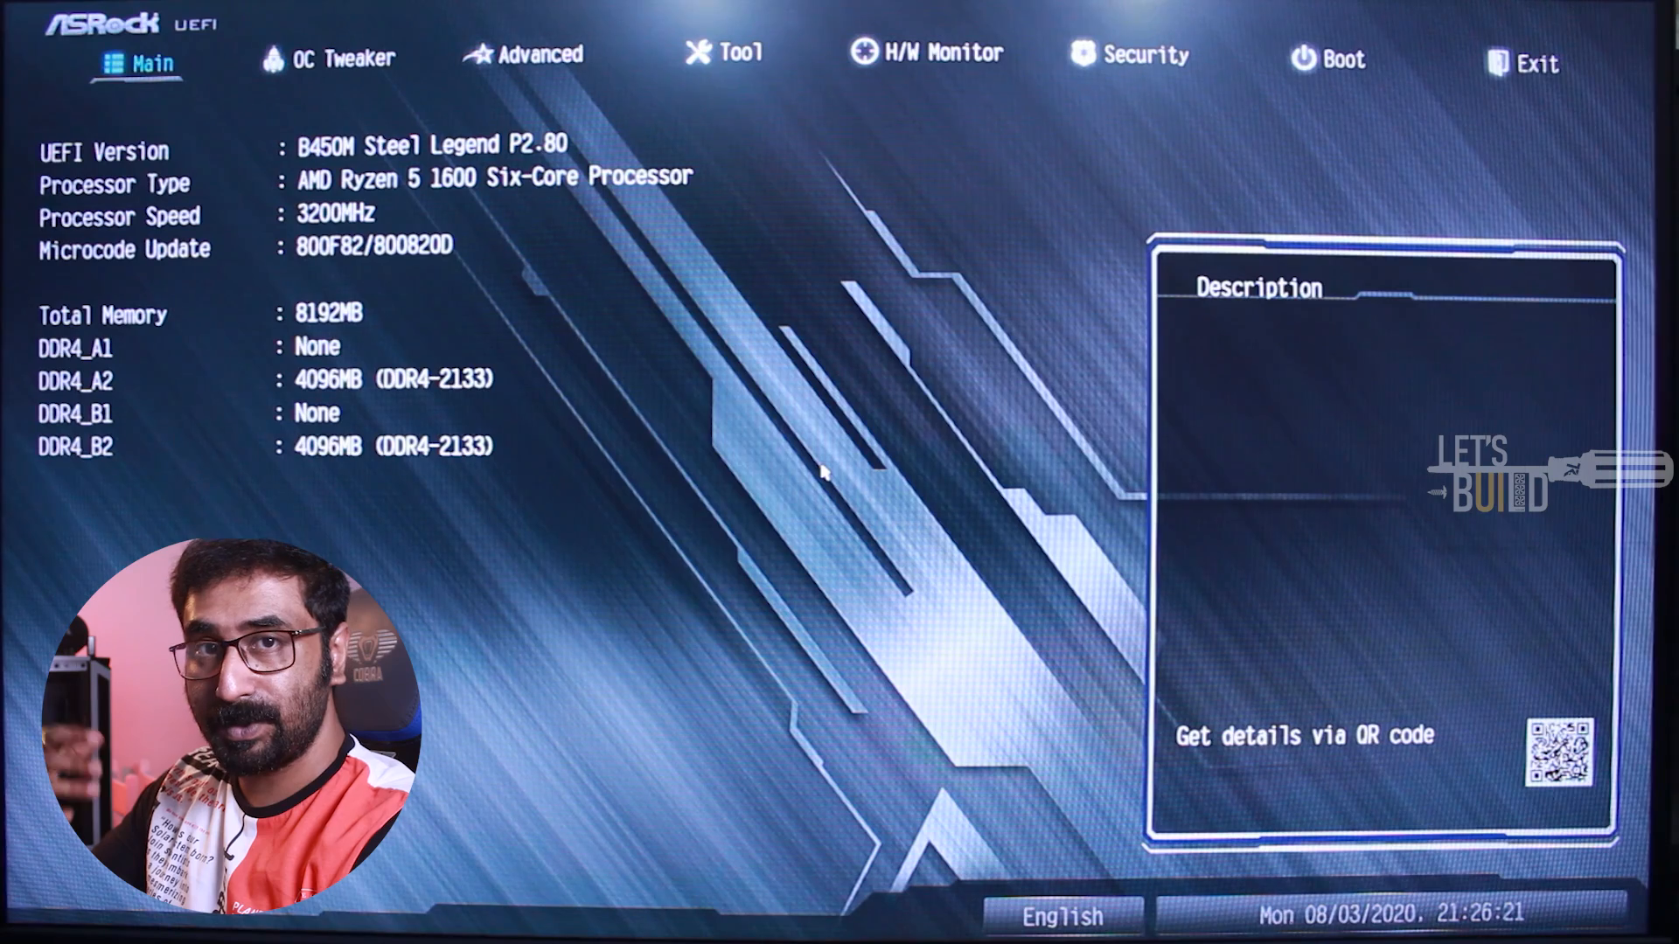
click(1345, 70)
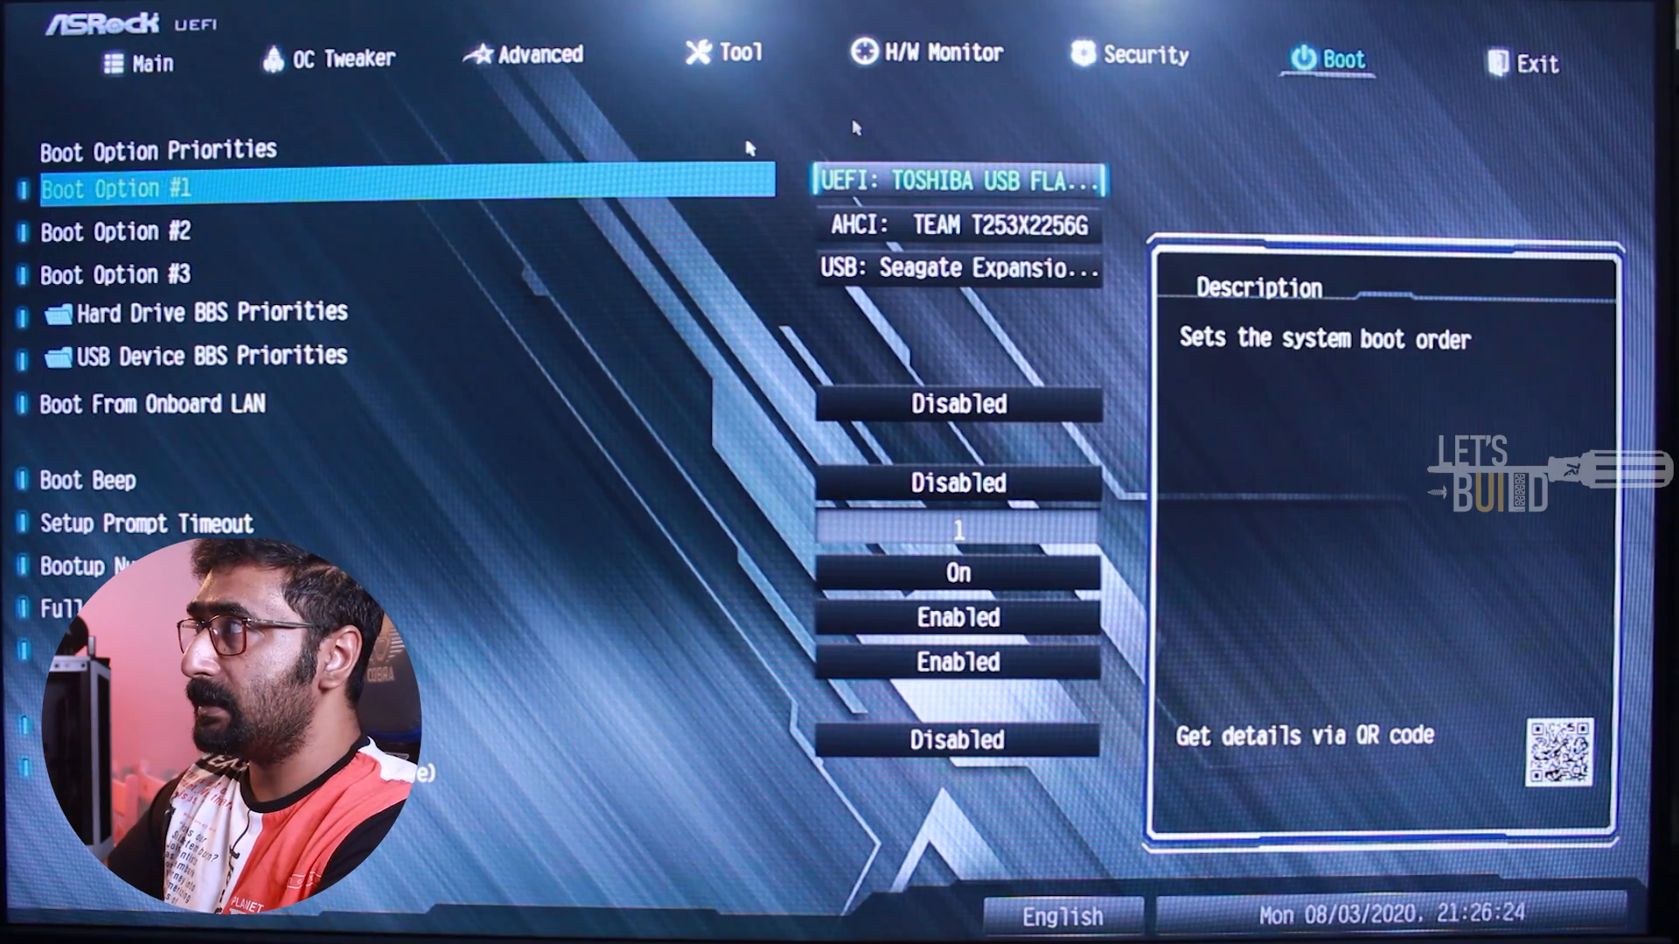
click(1058, 182)
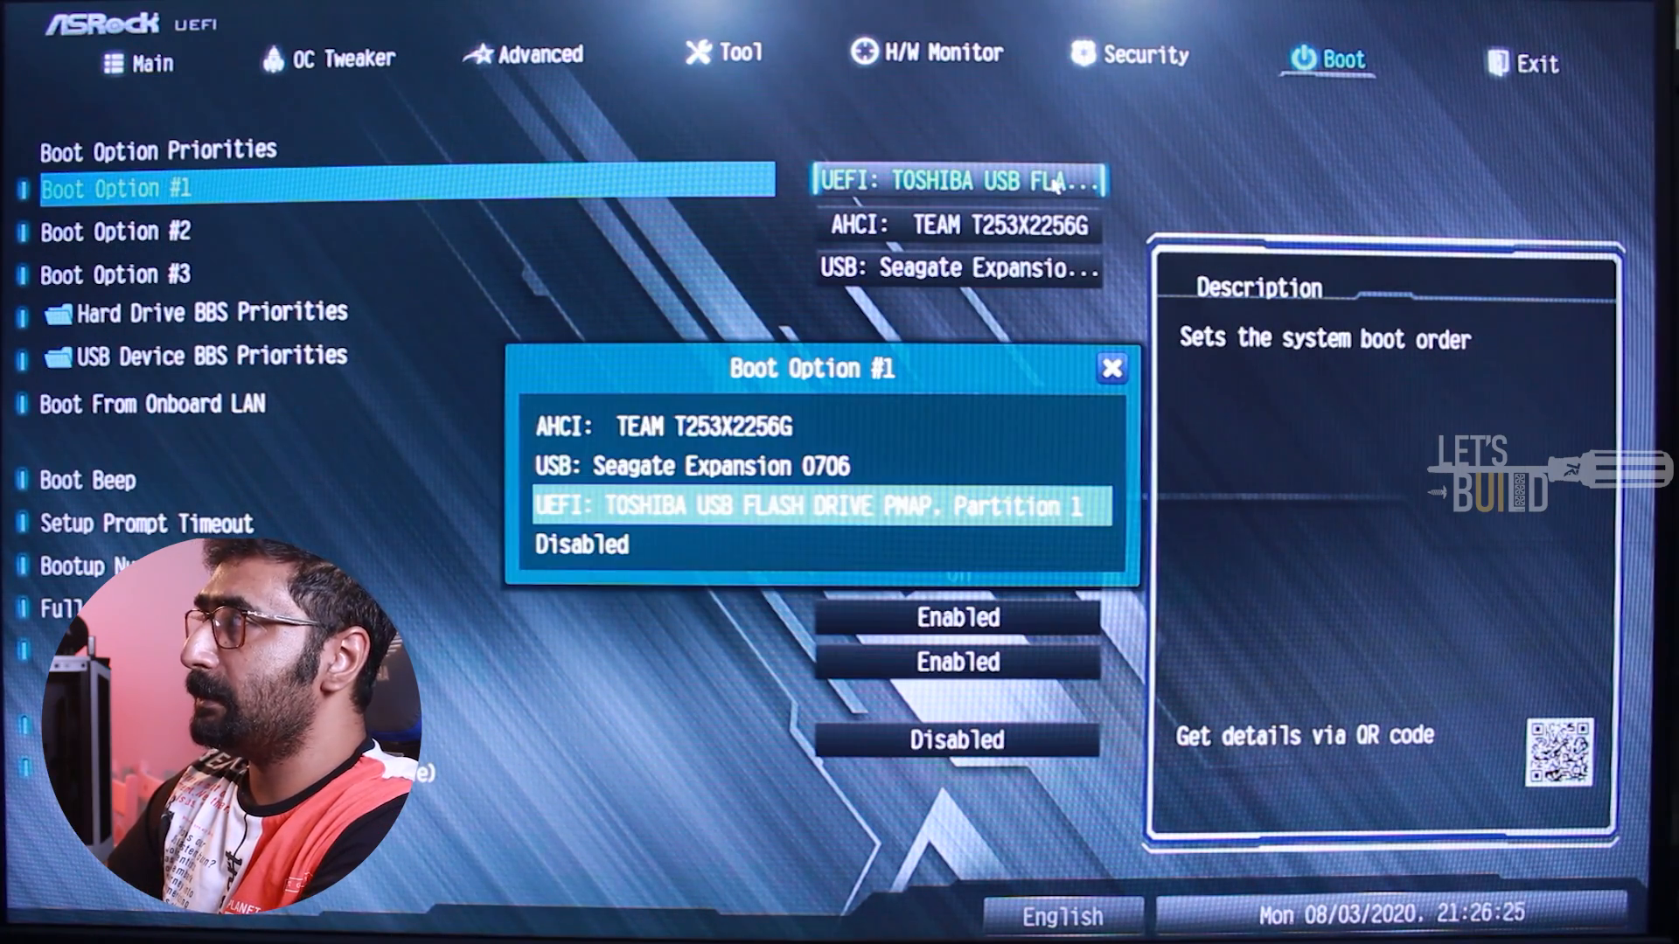
click(790, 506)
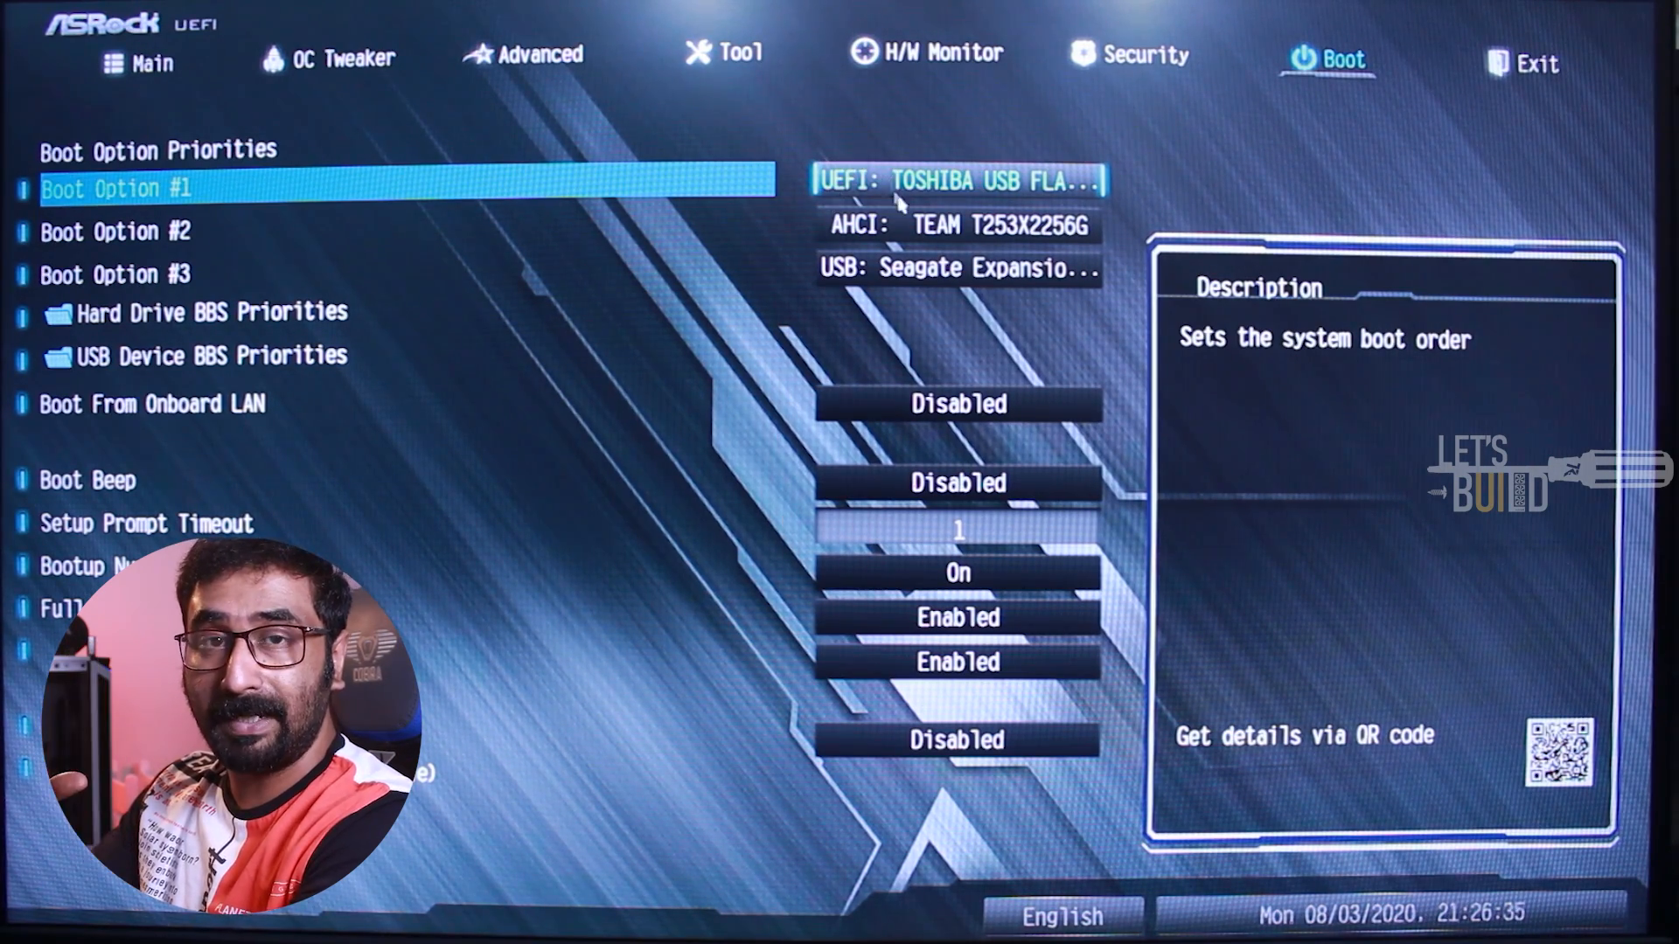
click(900, 228)
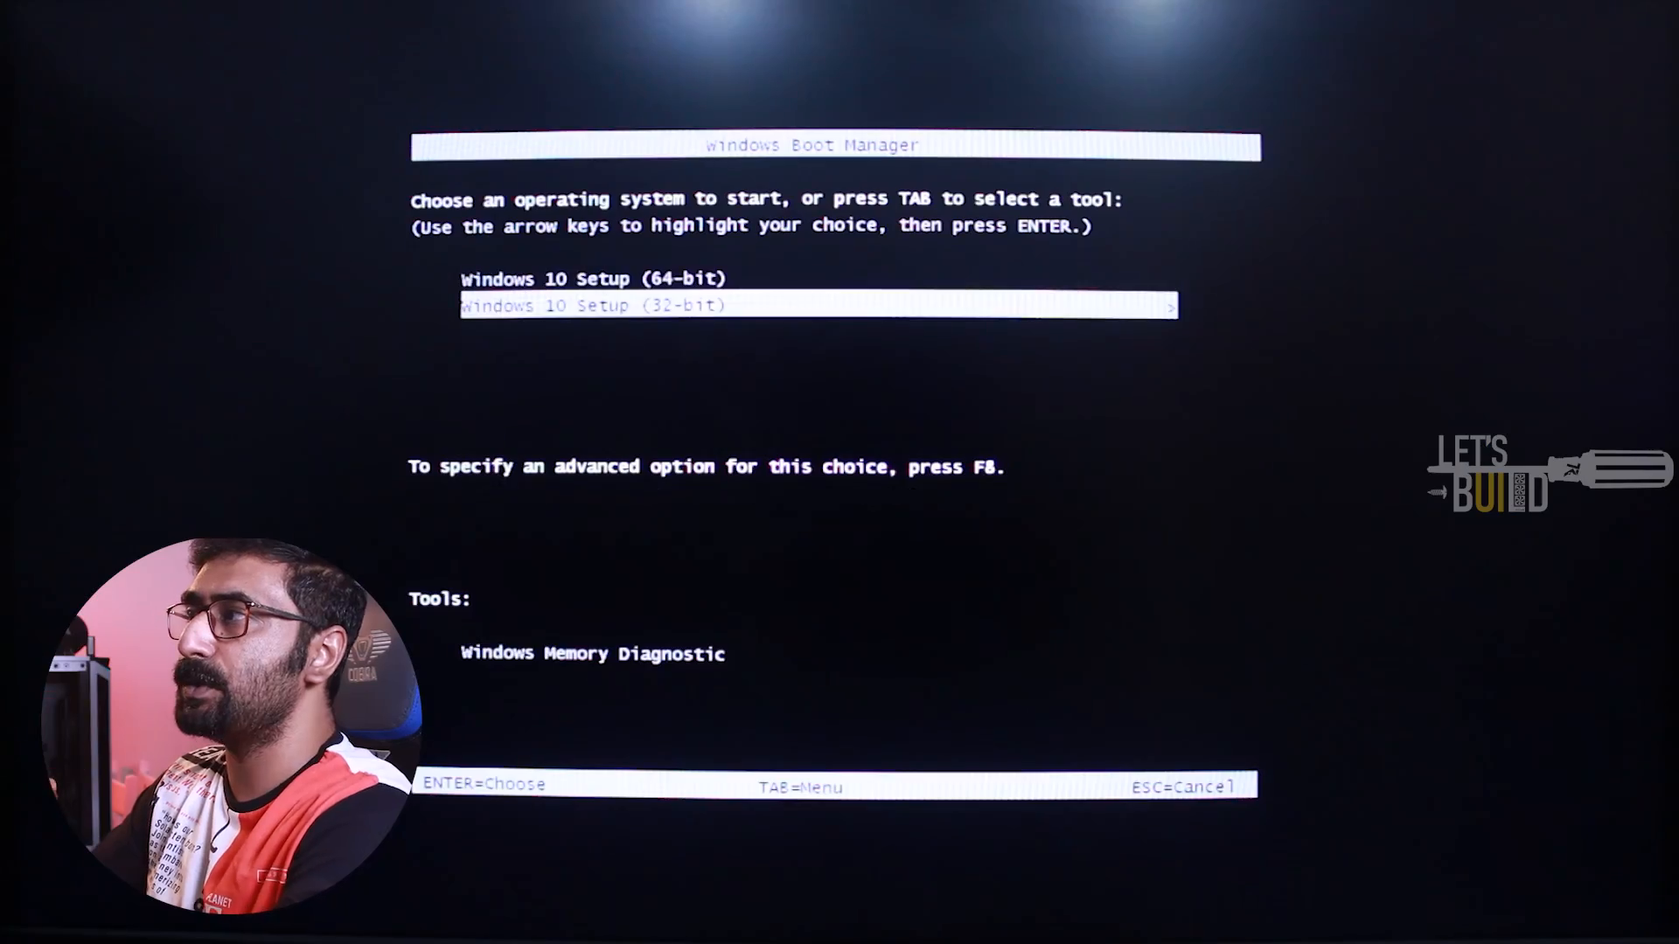
Start Windows 10 Setup (64-bit) from the Windows Boot Manager
key(Up)
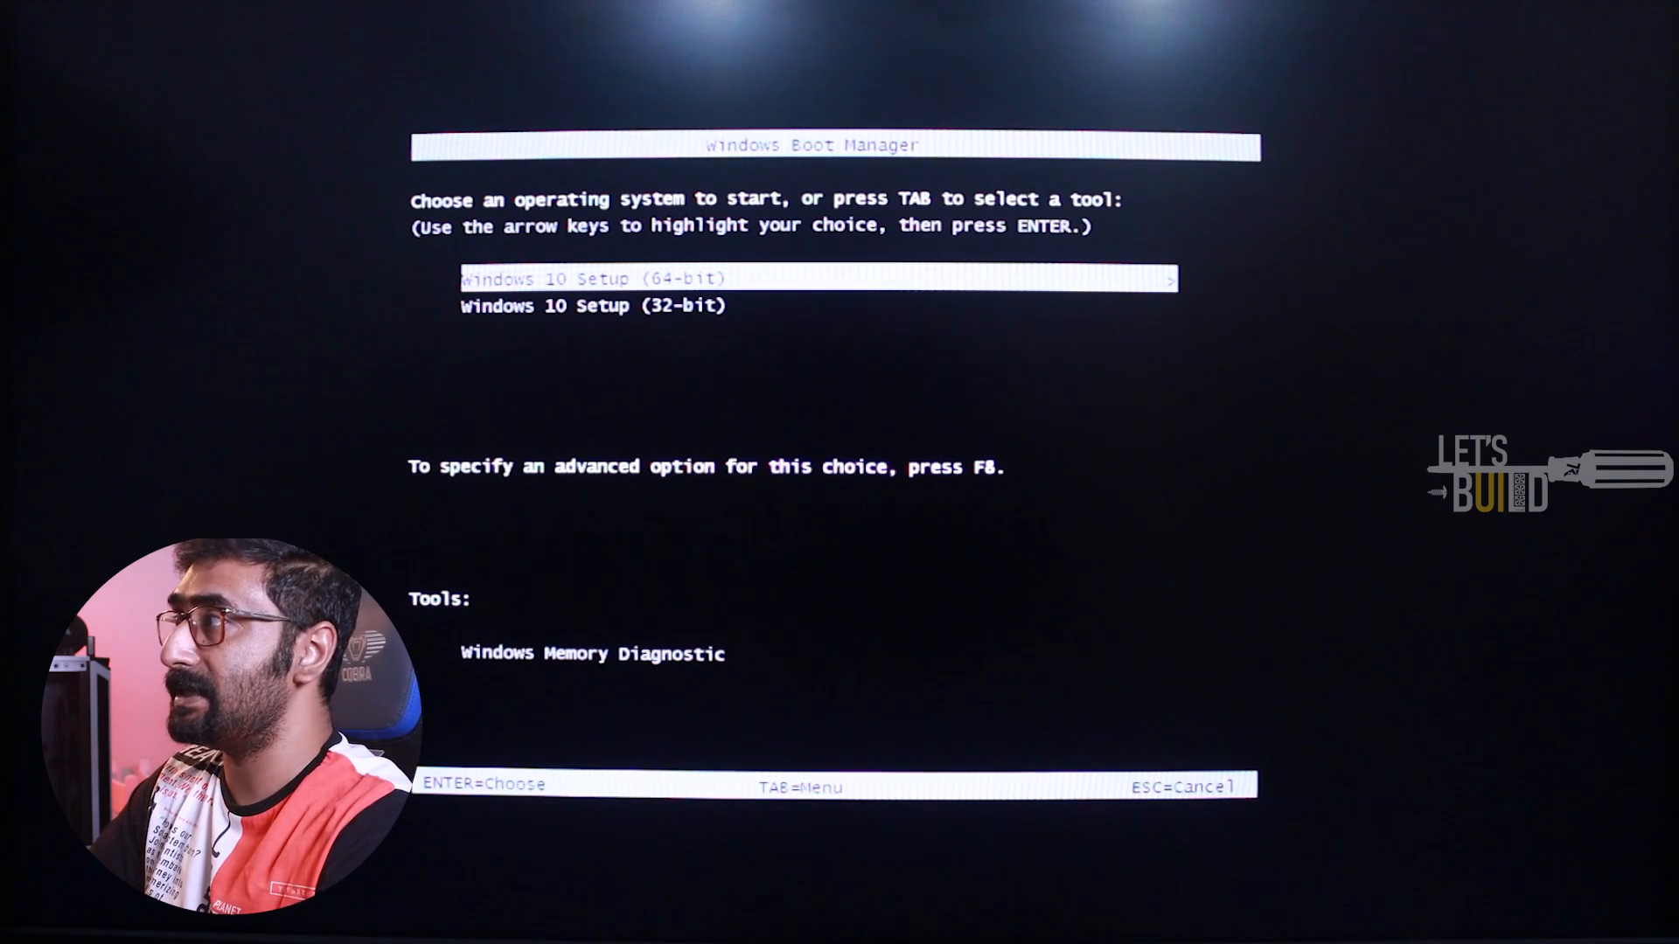
key(Return)
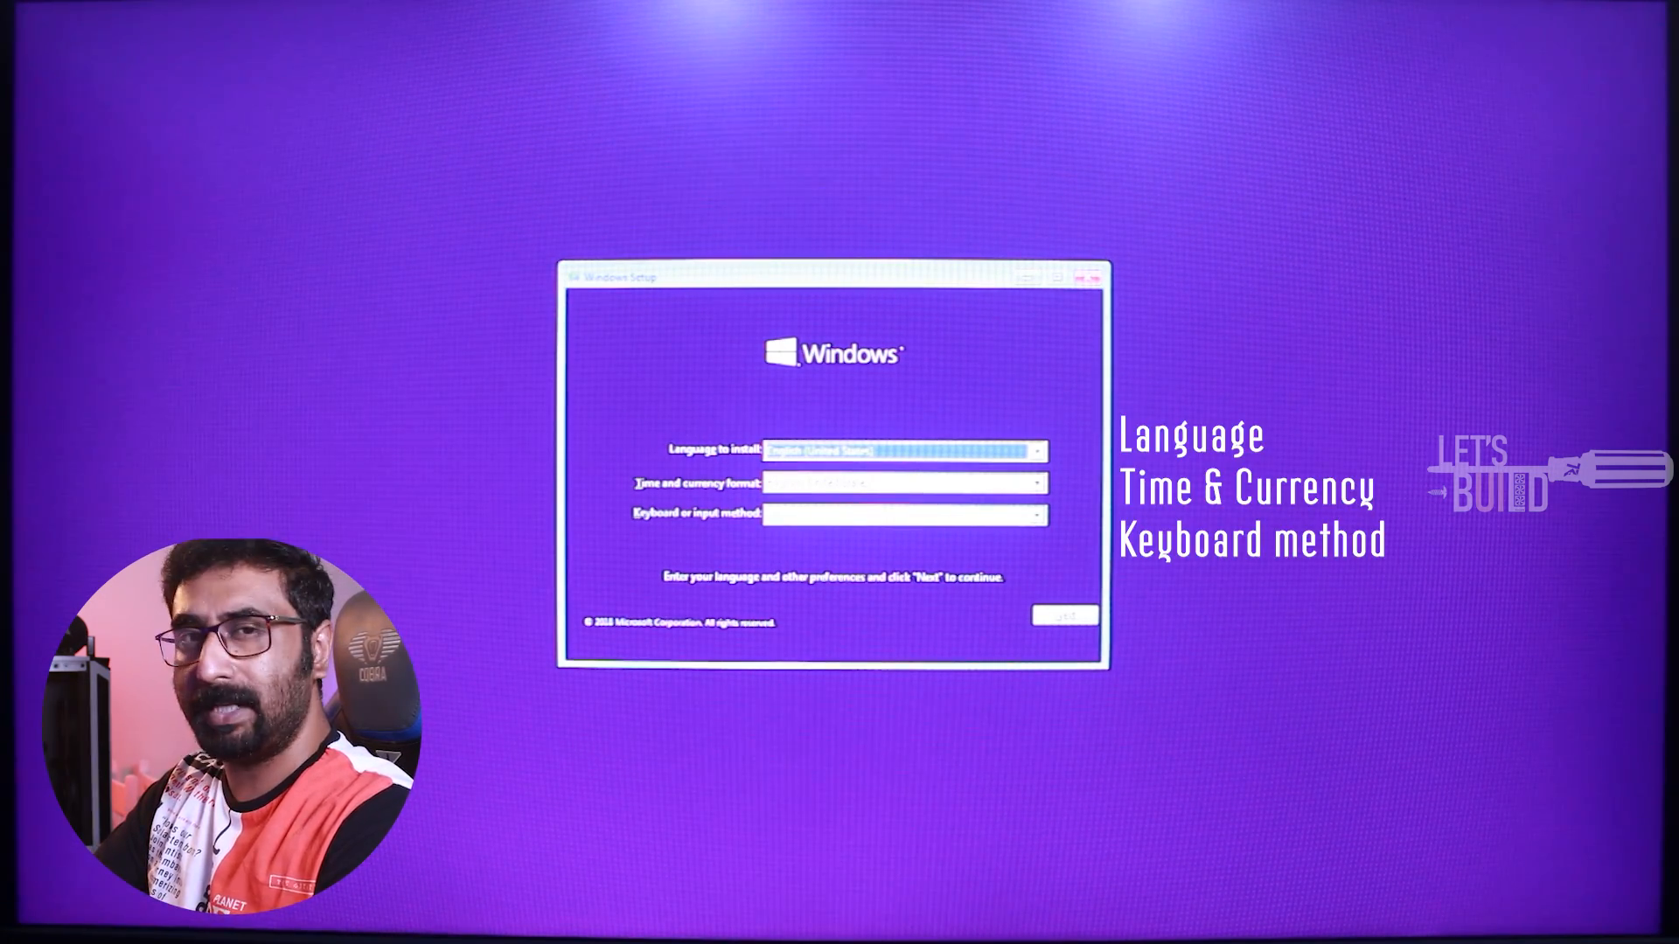
Set the time and currency format to English (United States) and start the Windows installation
click(835, 485)
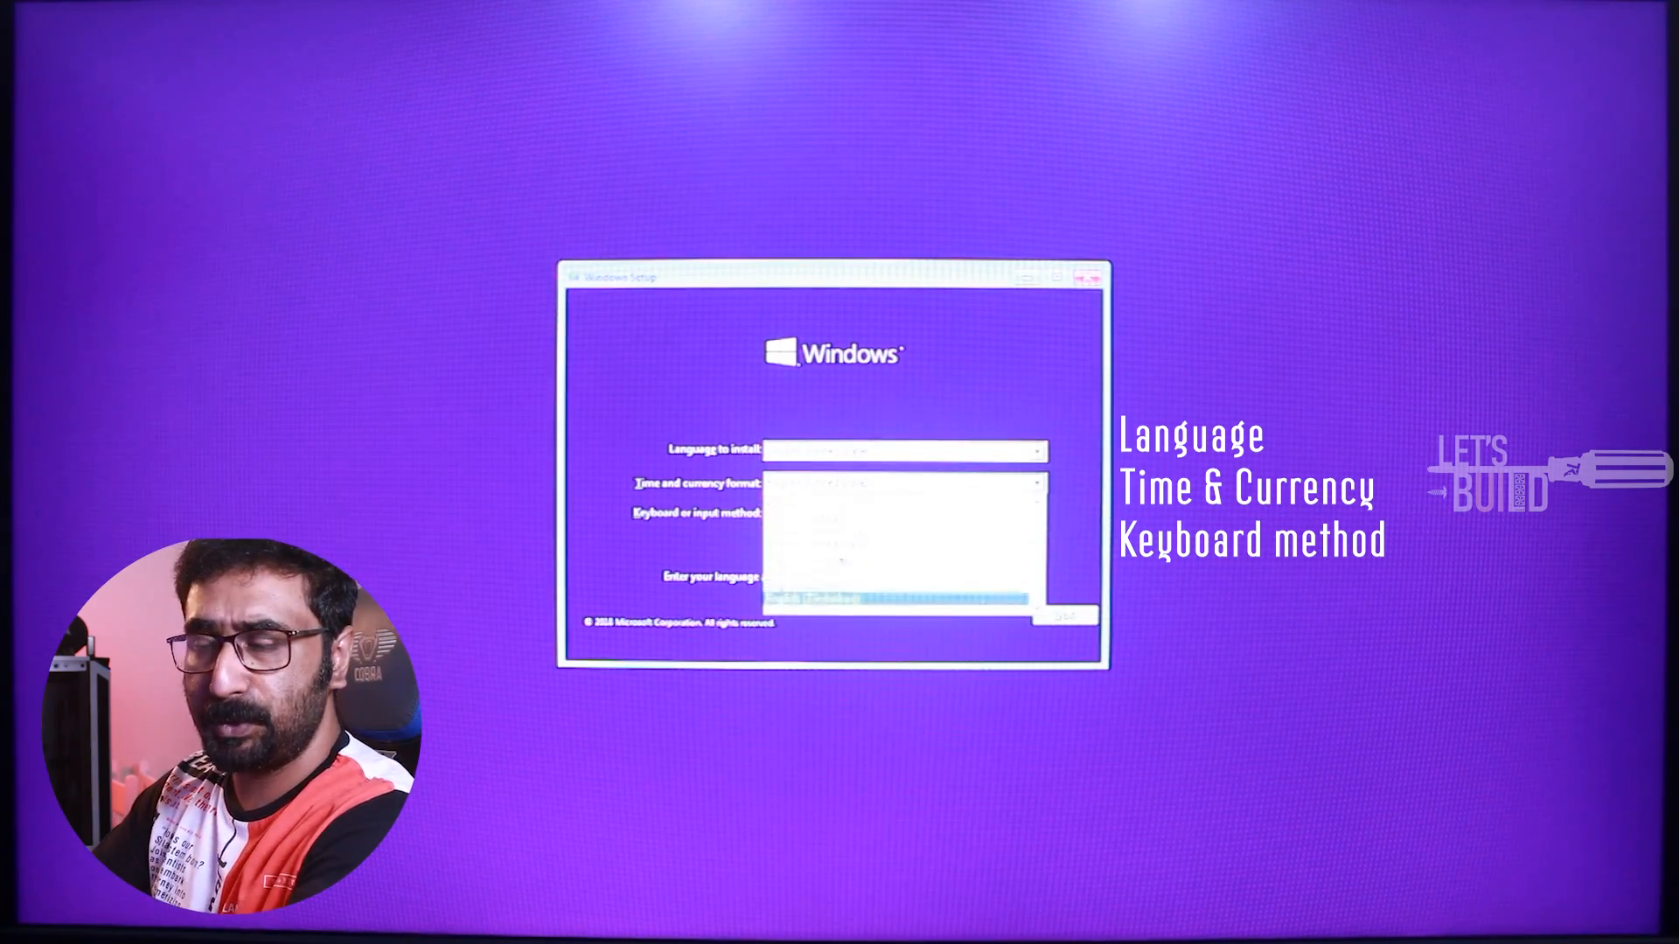
scroll(841, 562, down, 4)
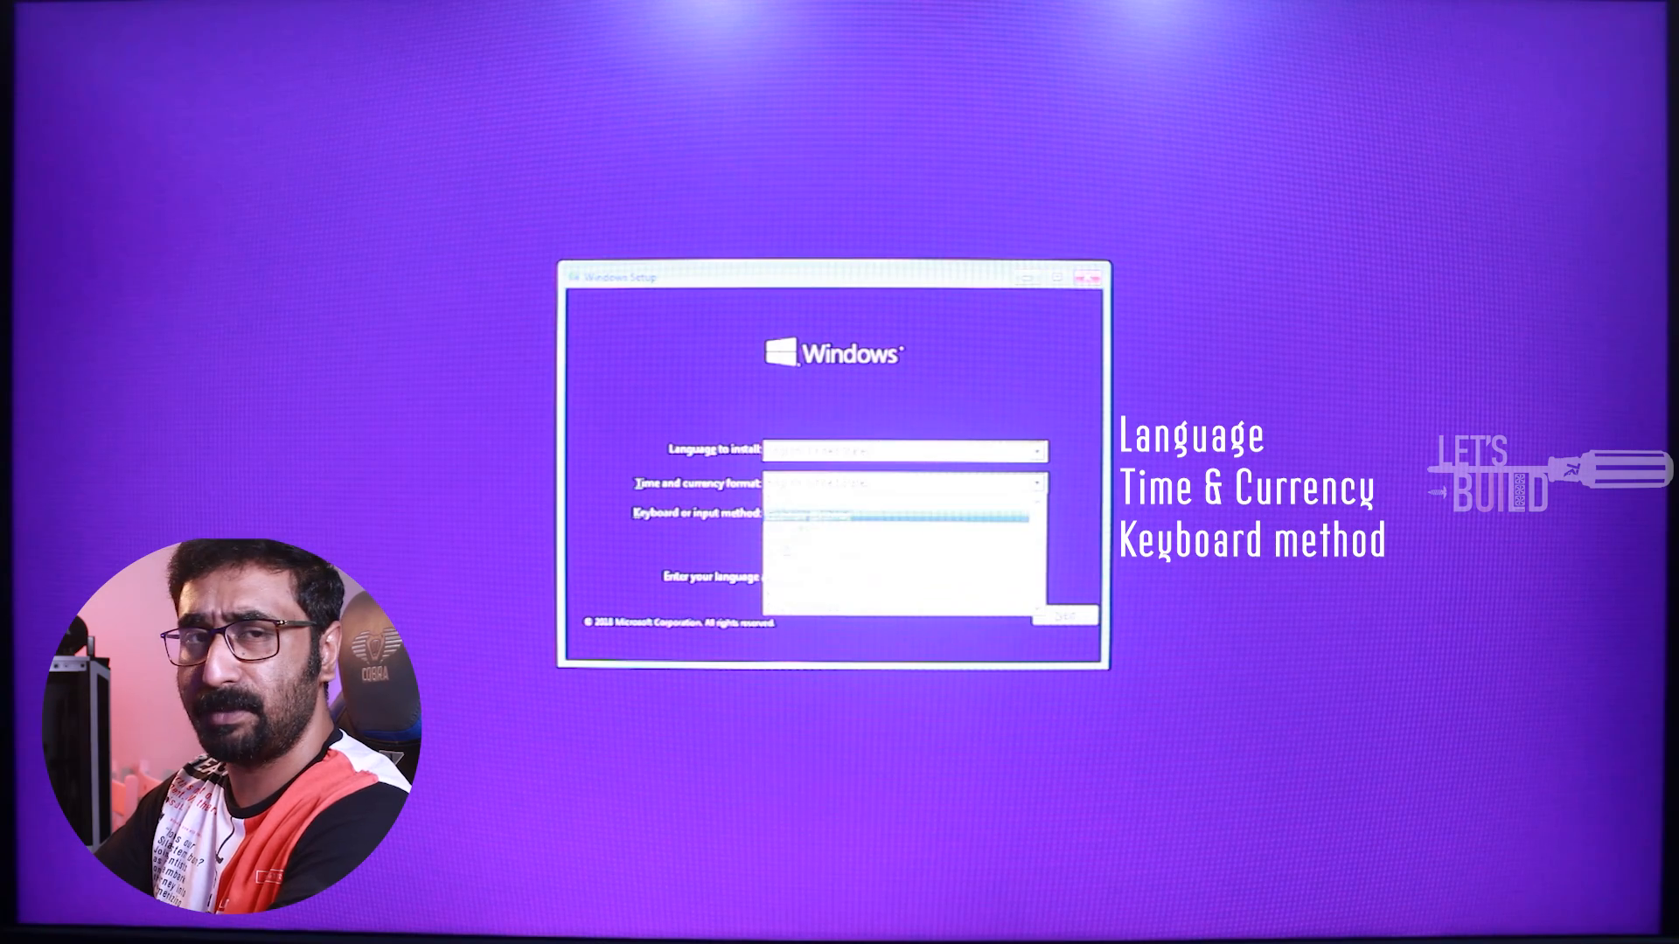
click(846, 525)
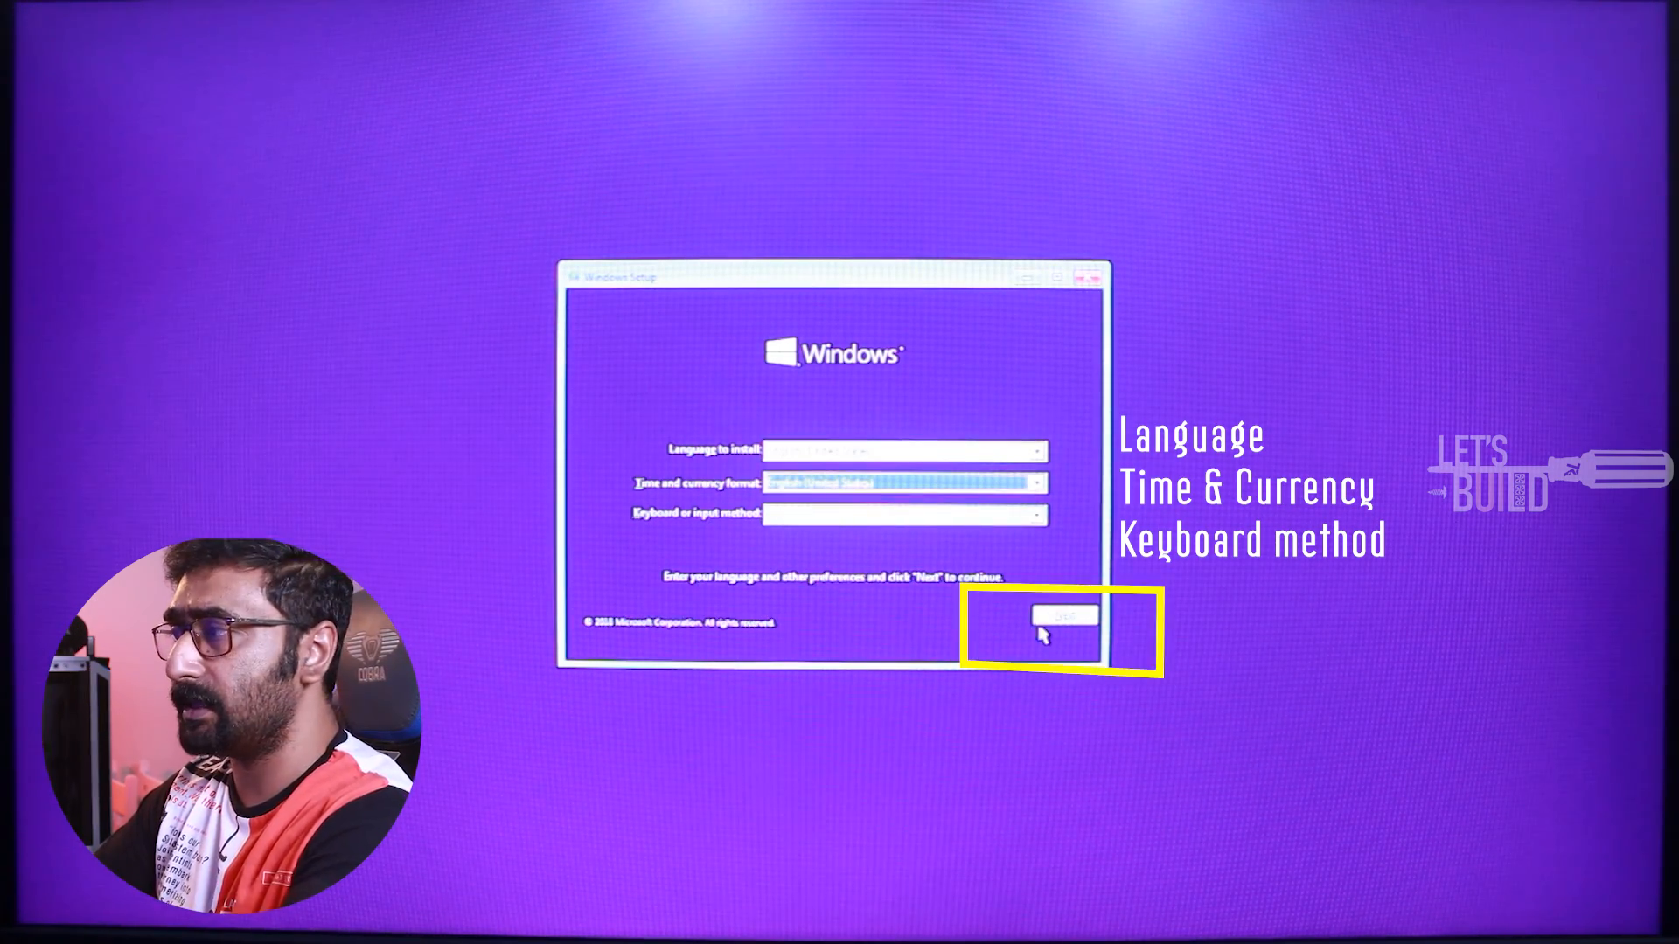
click(1064, 617)
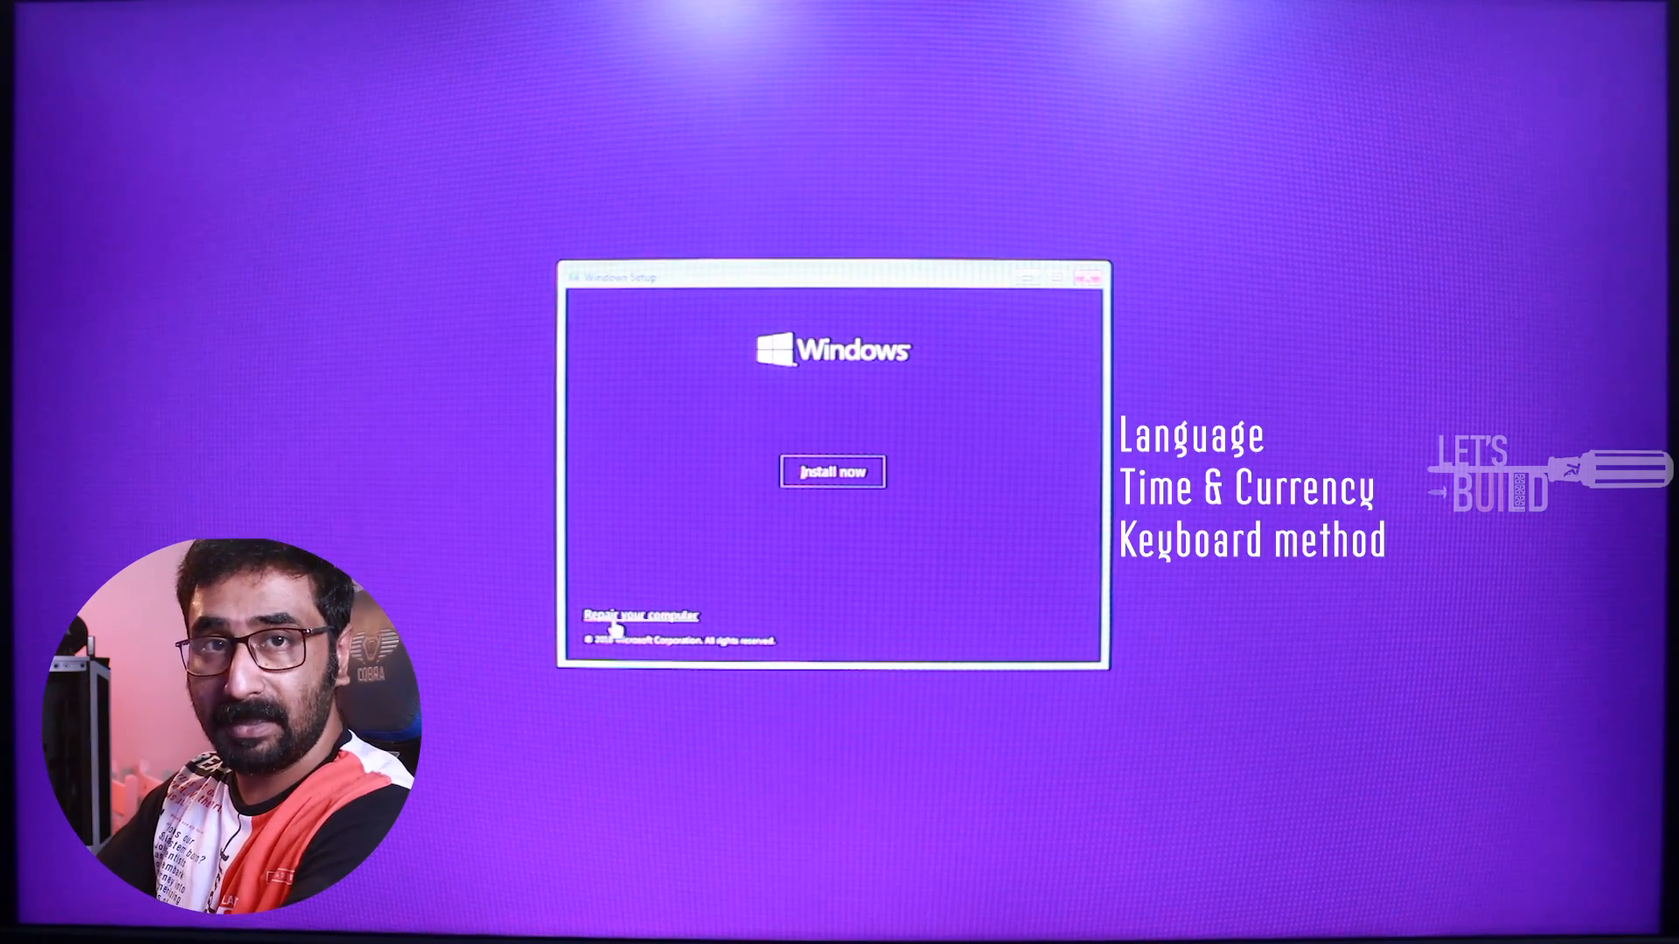
click(838, 495)
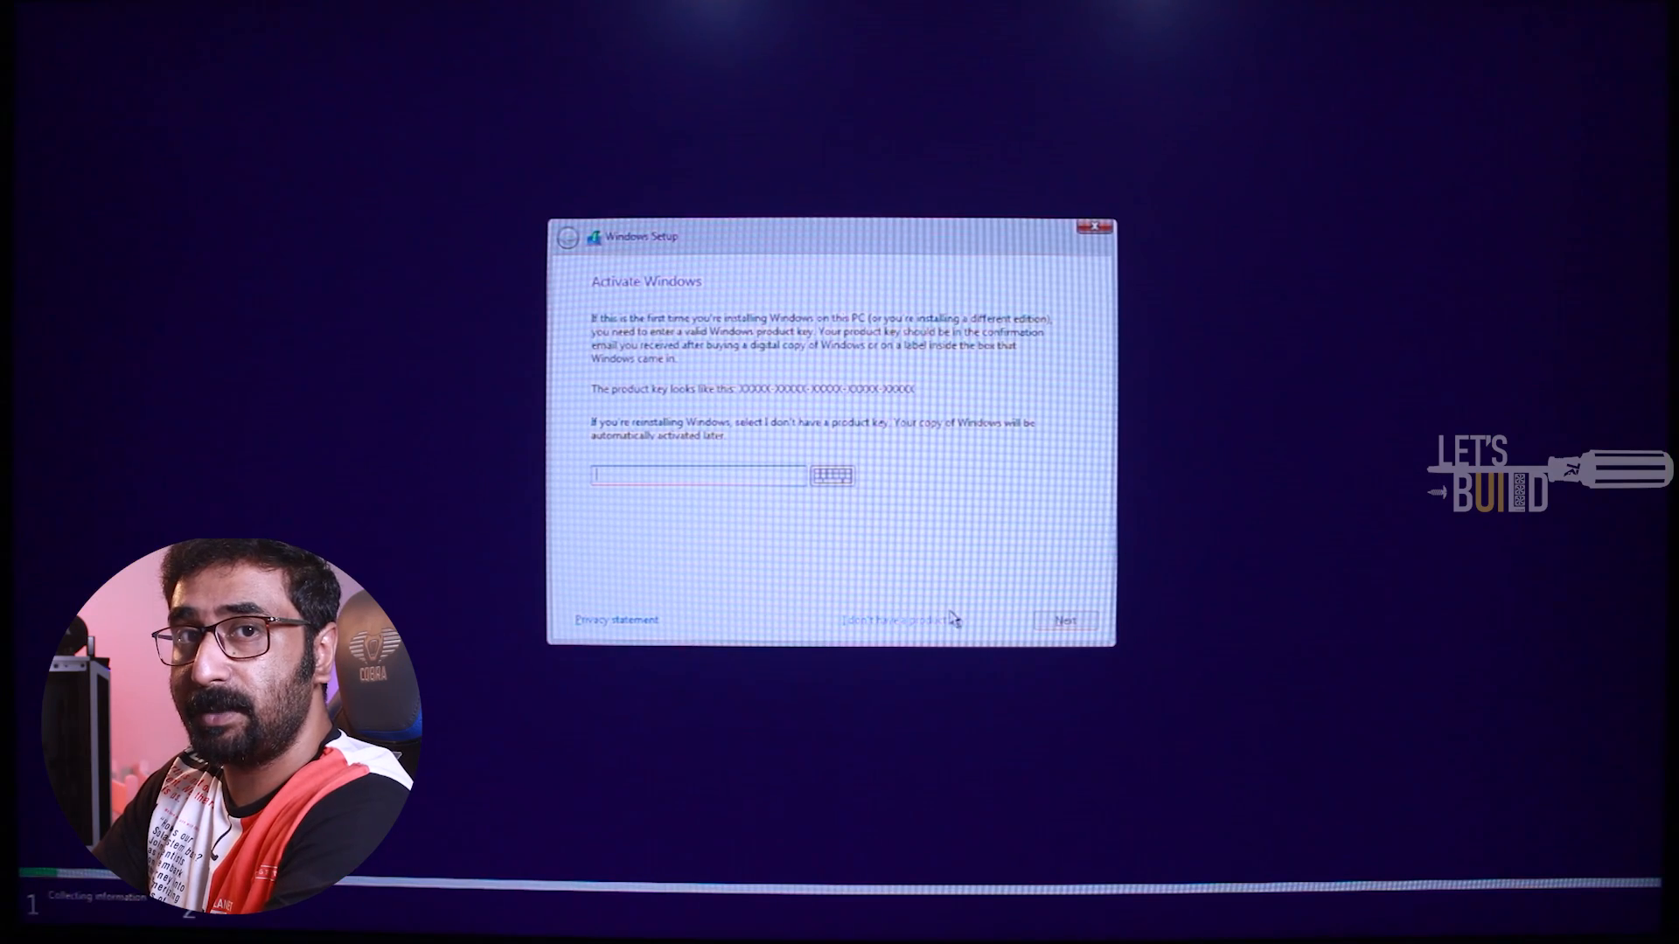
Continue without a product key and choose Windows 10 Pro x64 as the operating system to install
click(920, 621)
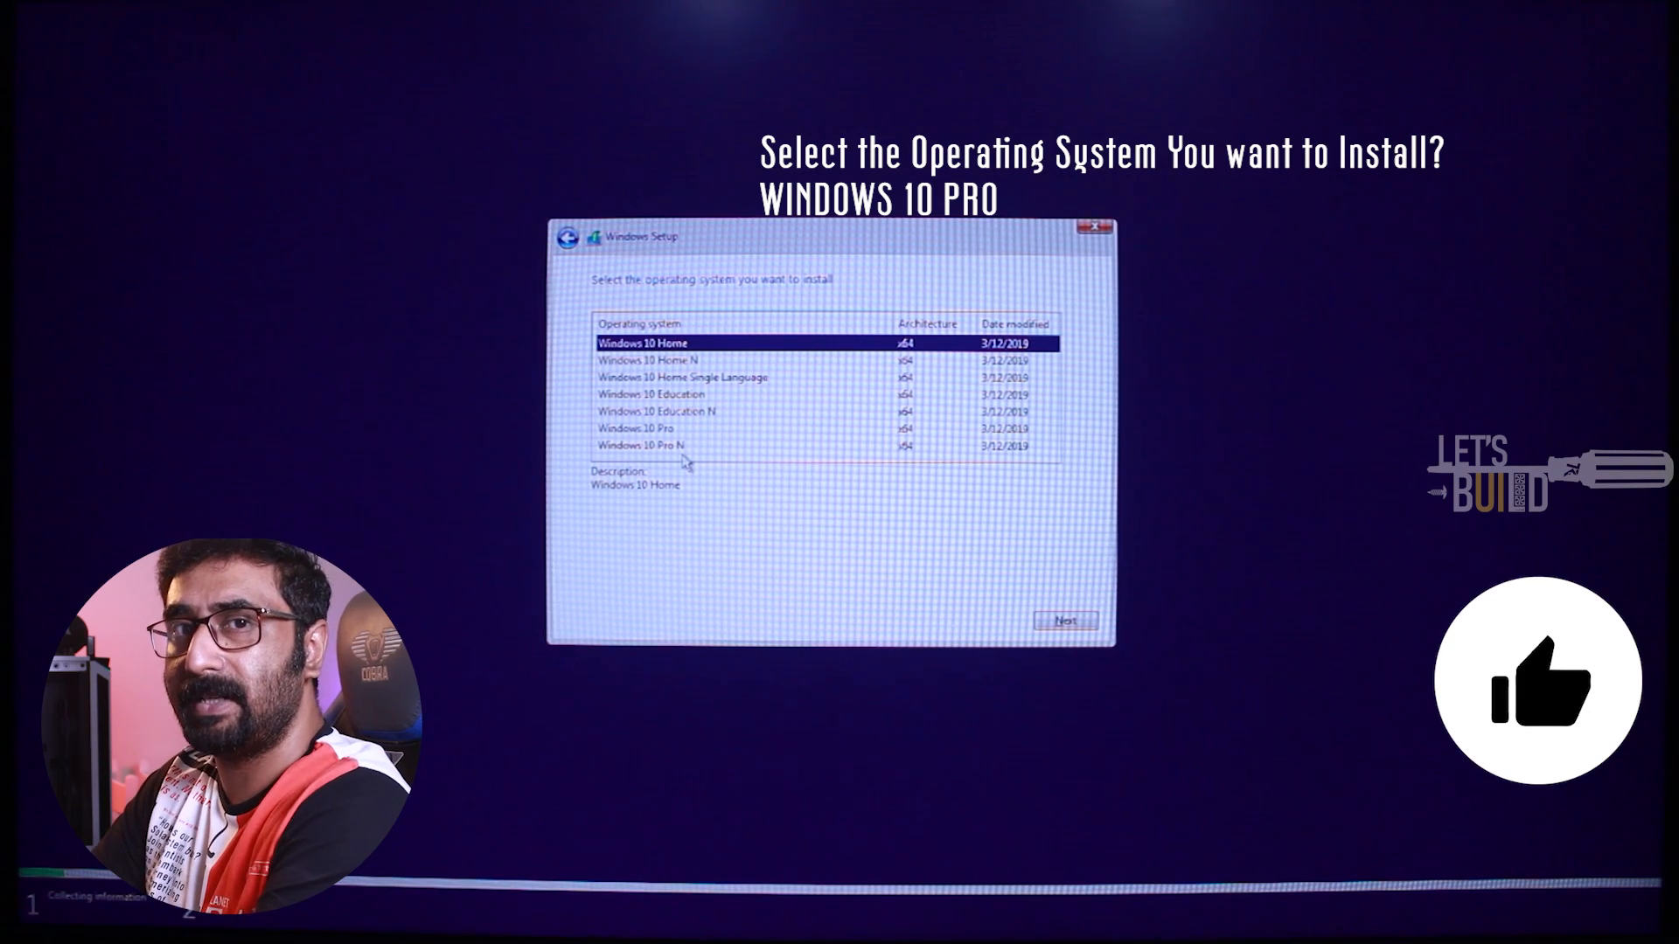
click(639, 430)
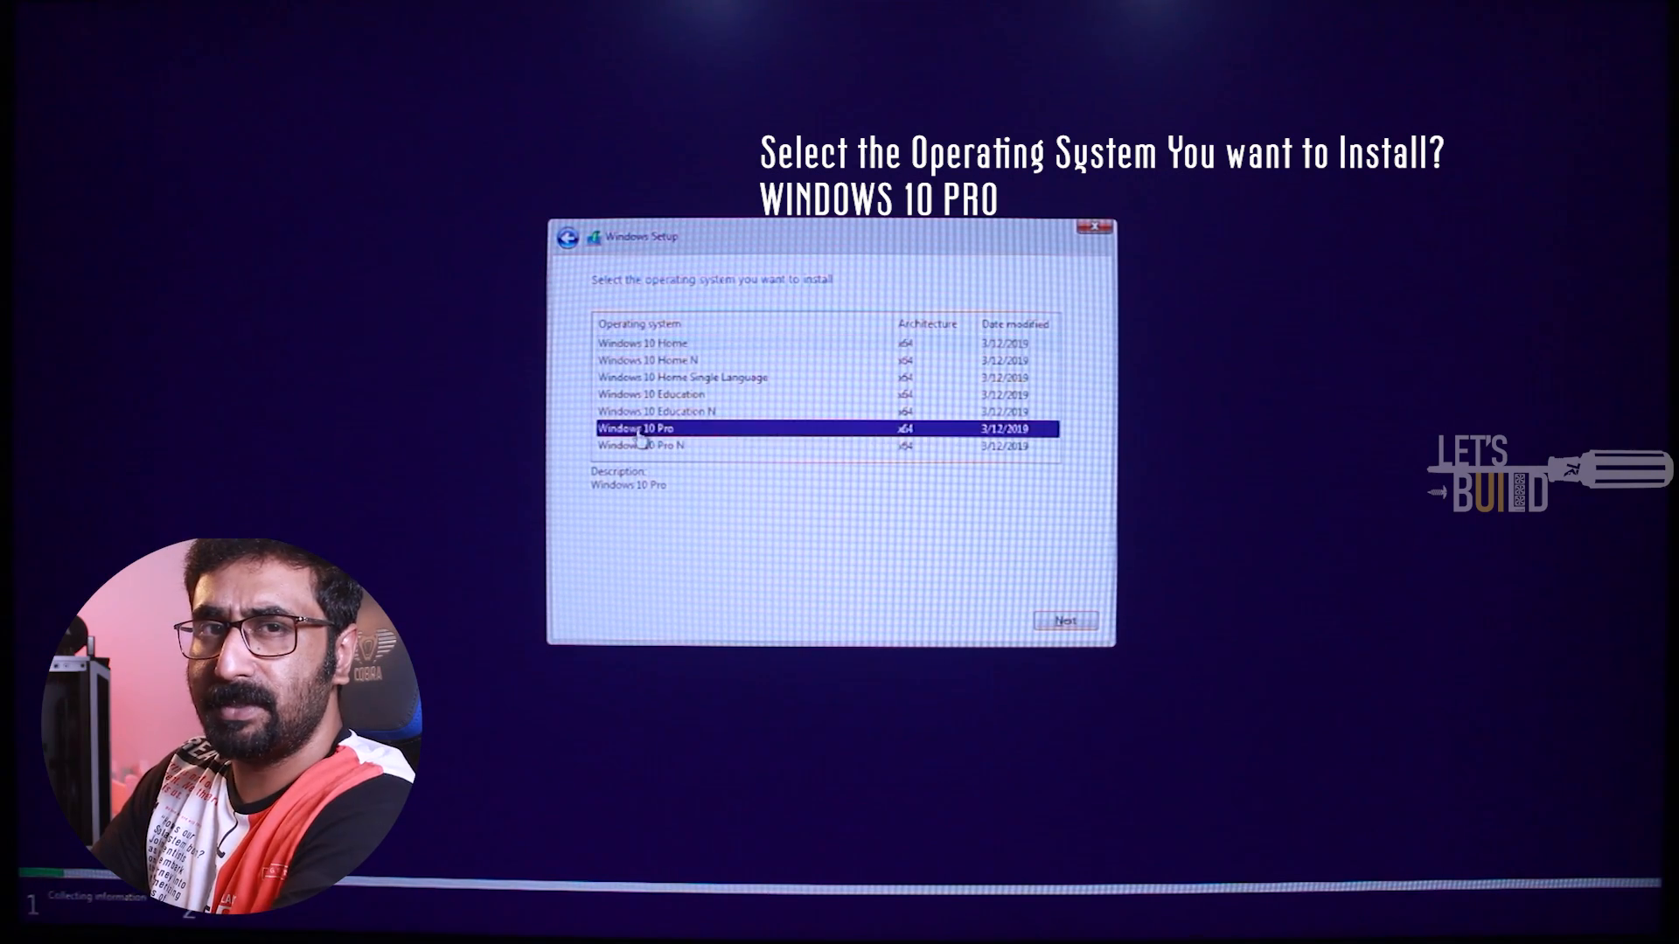
click(1066, 621)
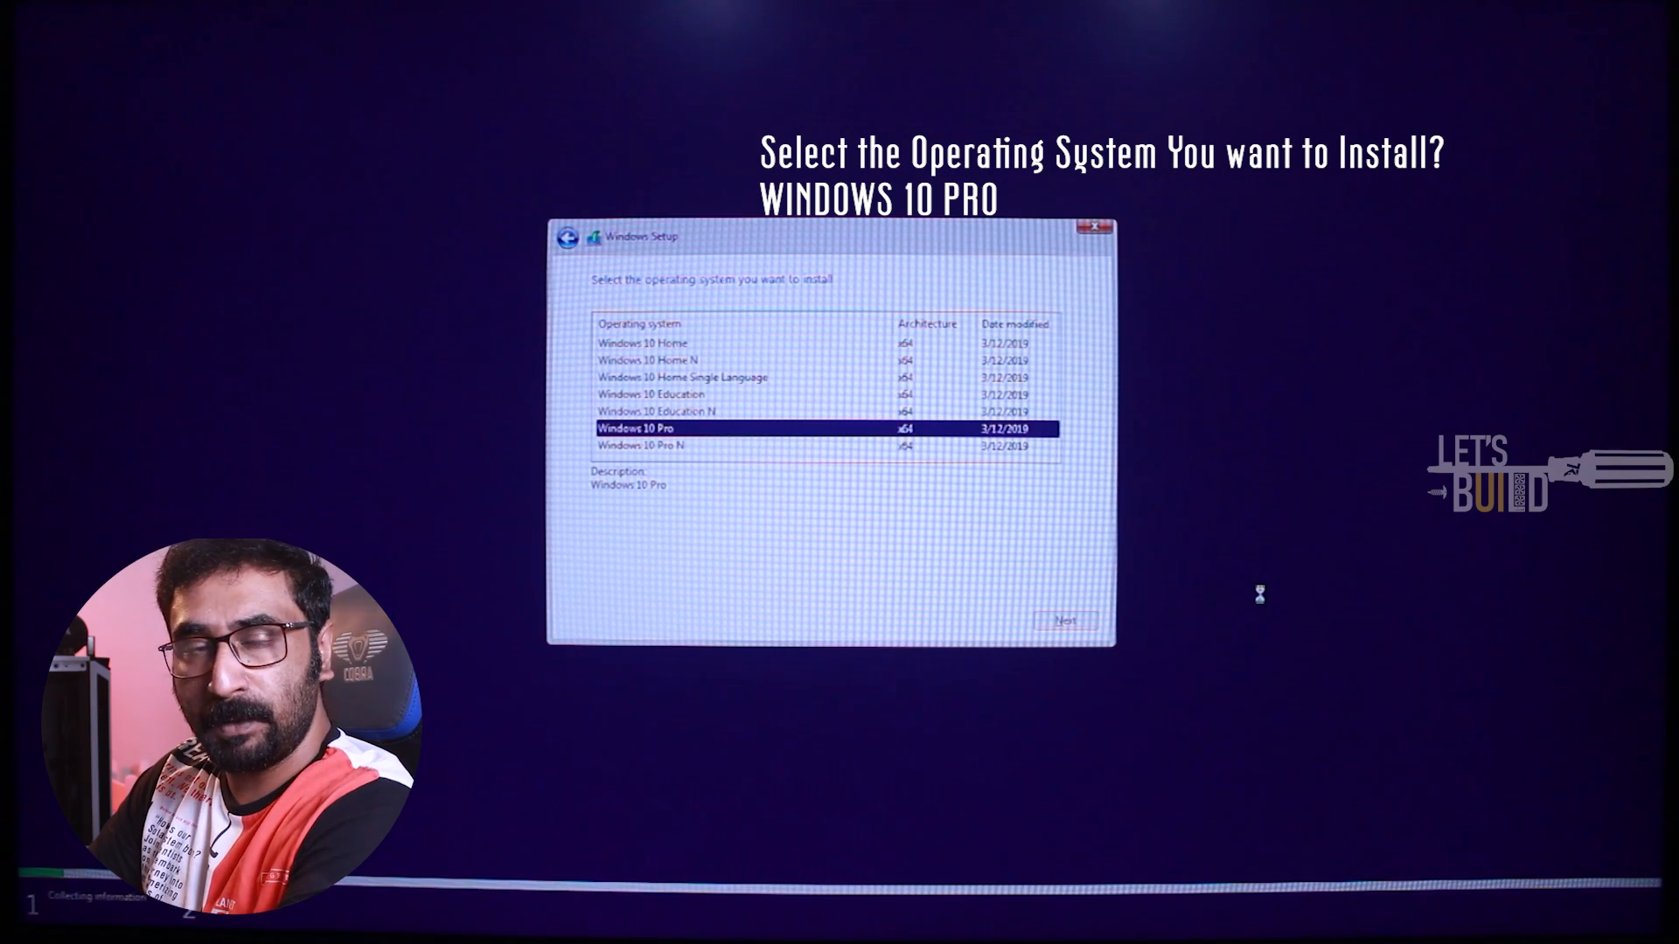